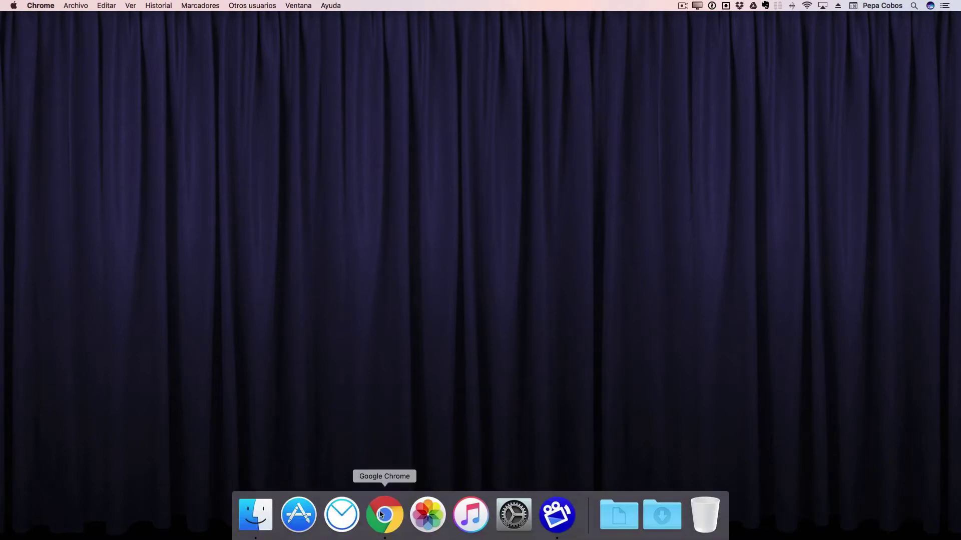
Restore the Chrome window, scroll through the asana.com home page and focus the email field.
left_click(383, 515)
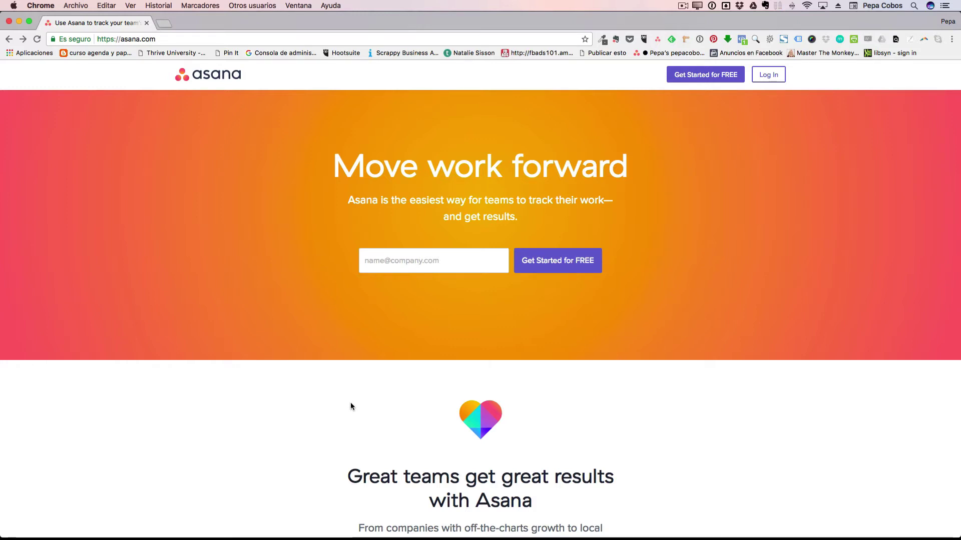
scroll(351, 406, "down", 10)
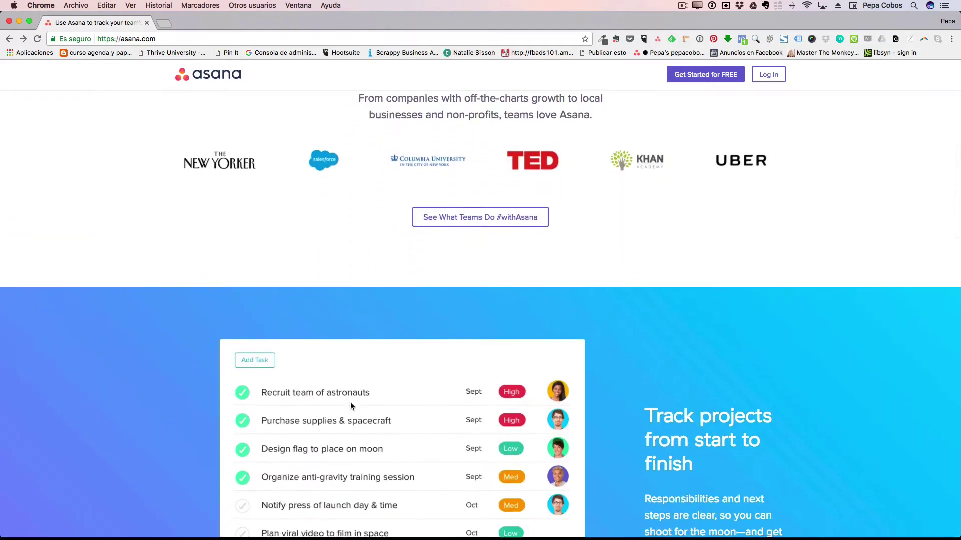
scroll(350, 404, "down", 10)
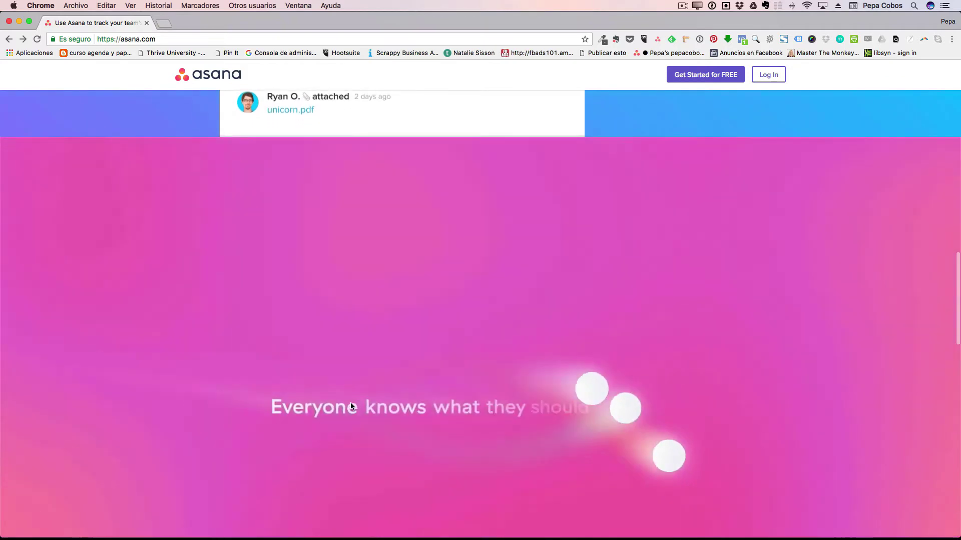
scroll(351, 405, "down", 15)
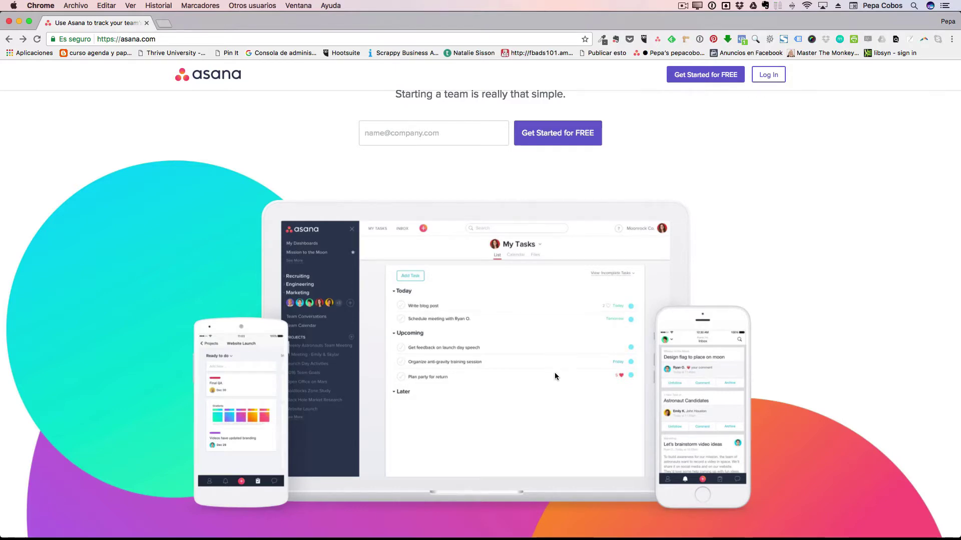
scroll(555, 372, "down", 15)
scroll(555, 376, "up", 10)
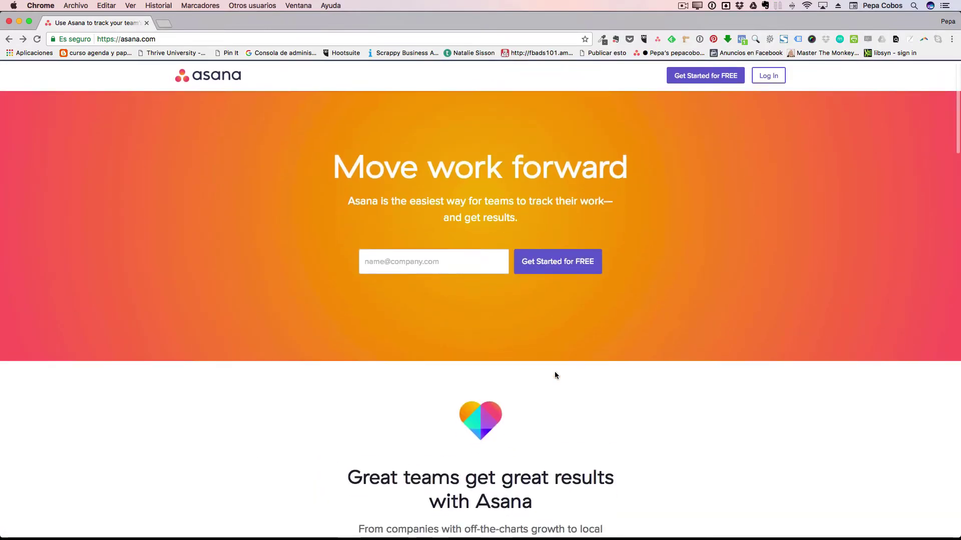
left_click(411, 260)
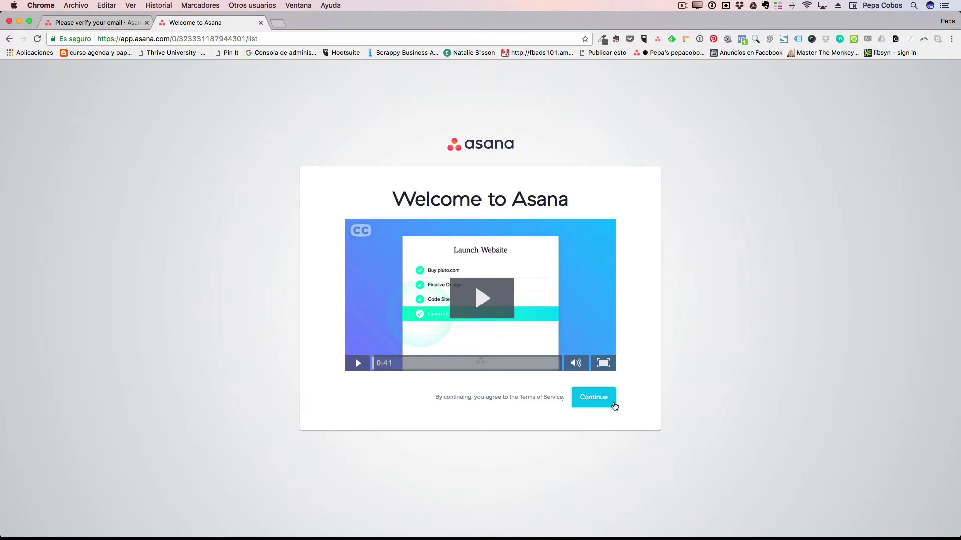
Accept the terms on the Welcome to Asana screen and continue.
left_click(596, 398)
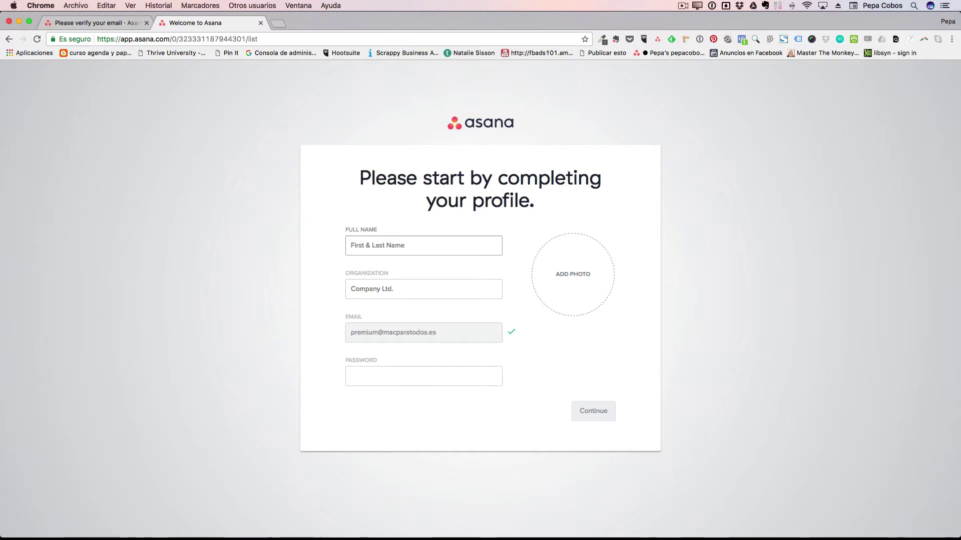
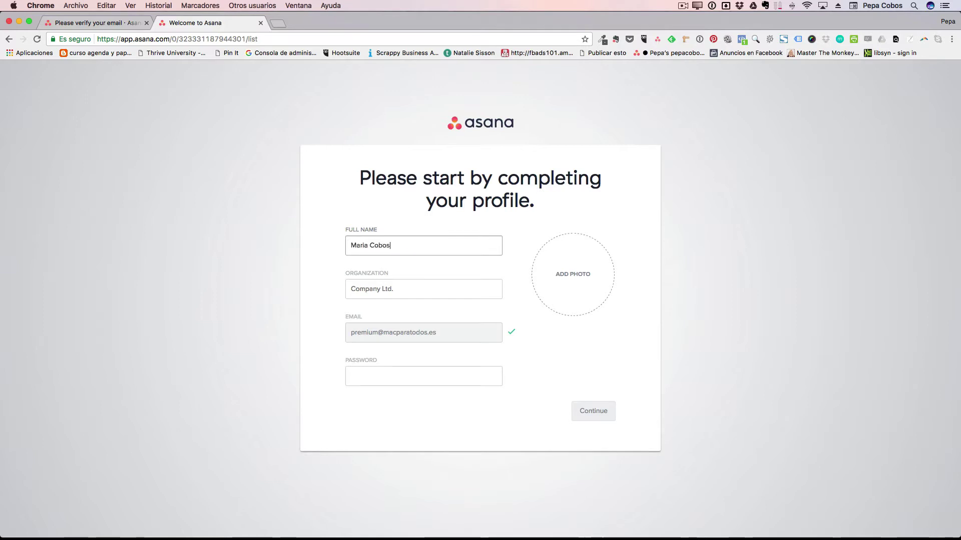
Enter the full name, organization Mac para Todos and a password, skipping the profile photo.
left_click(401, 288)
type("Mac para Todos")
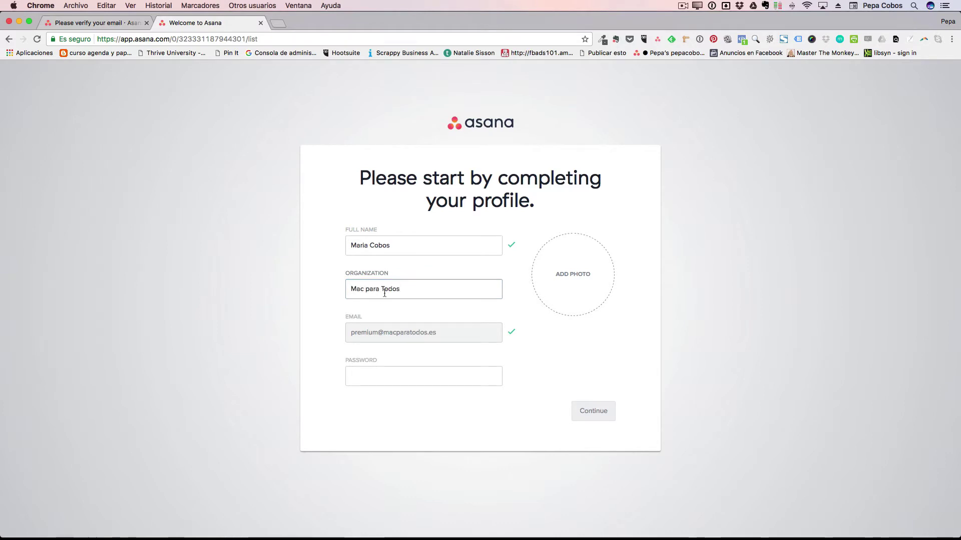
left_click(373, 378)
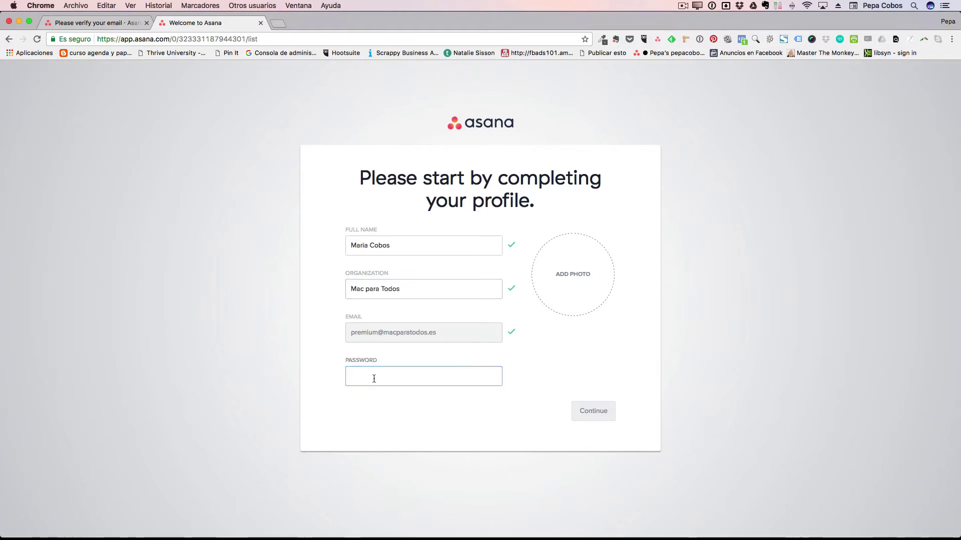
left_click(579, 272)
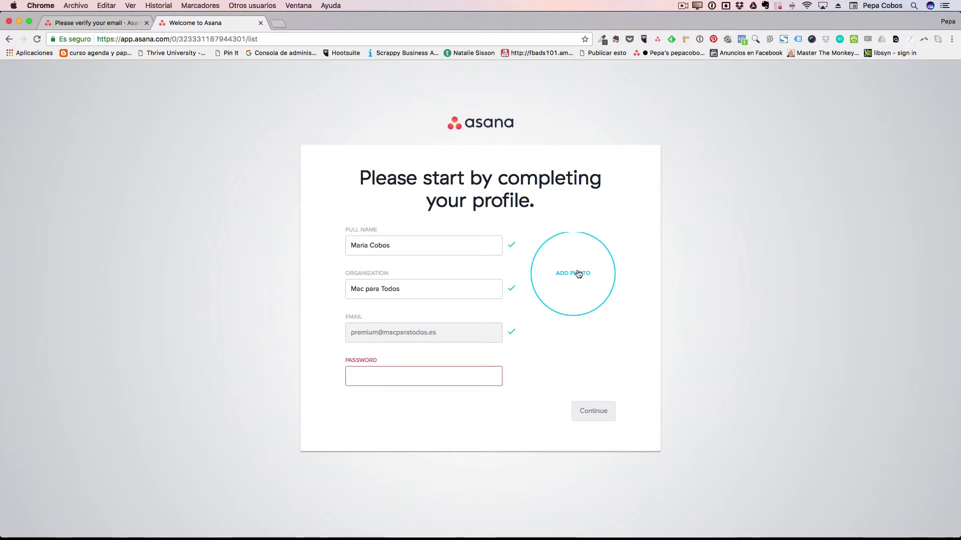
left_click(594, 239)
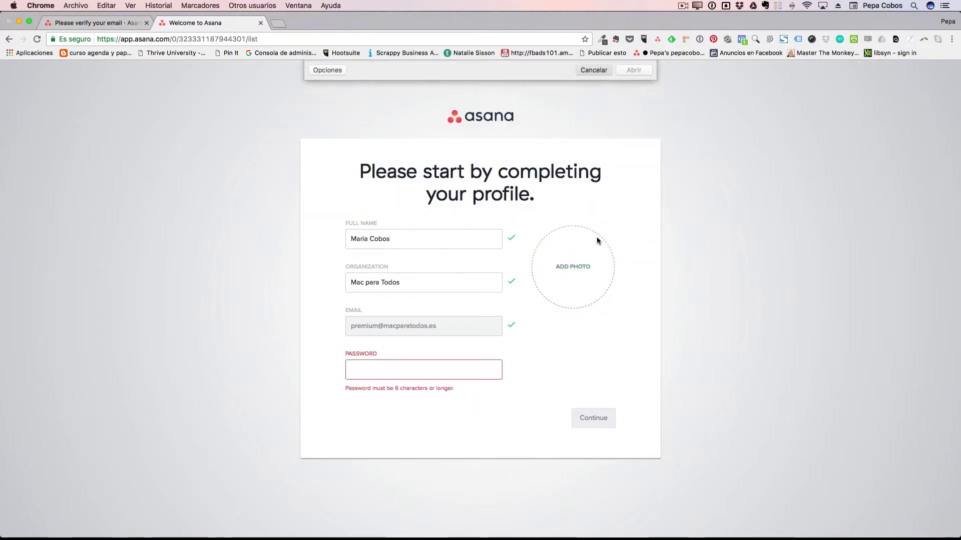
left_click(411, 372)
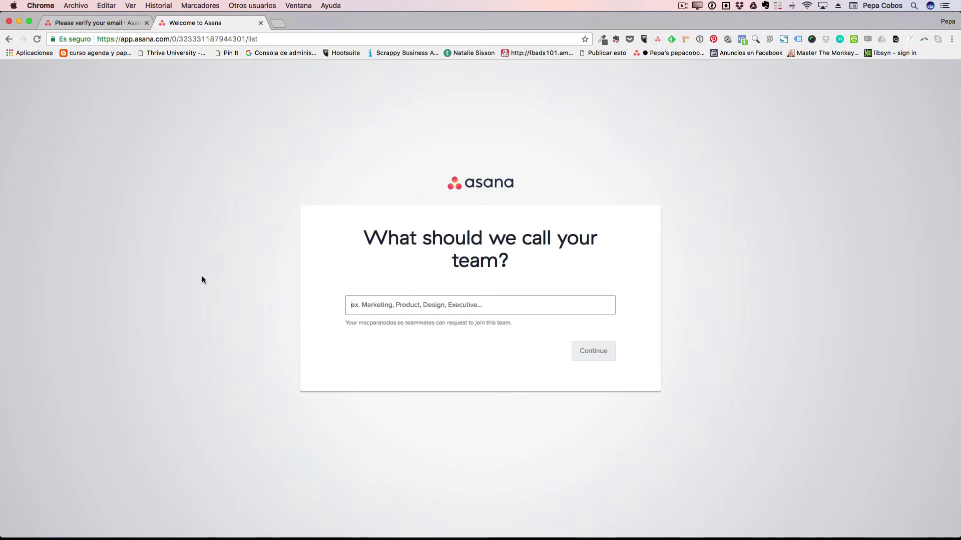
Name the team Principal and continue without inviting any teammates.
type("Princ")
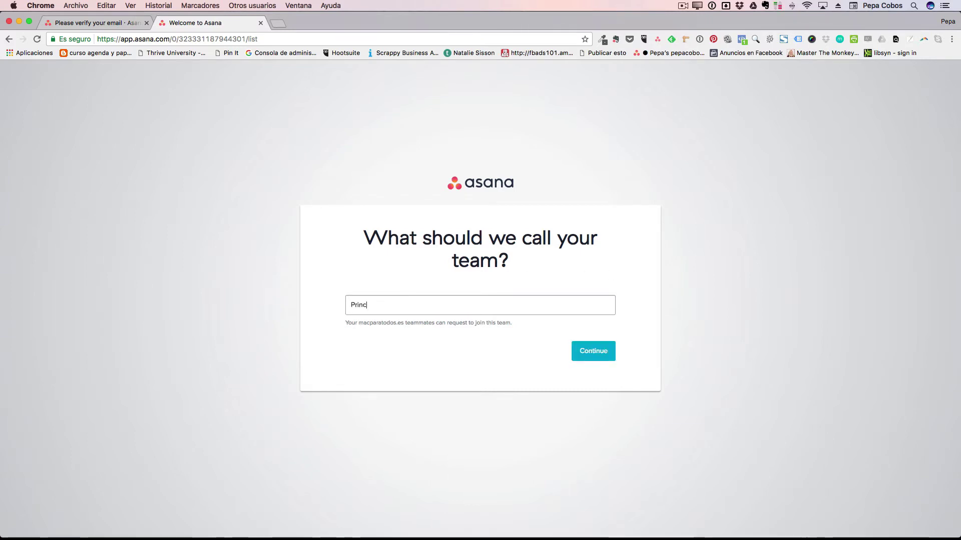
type("ipal")
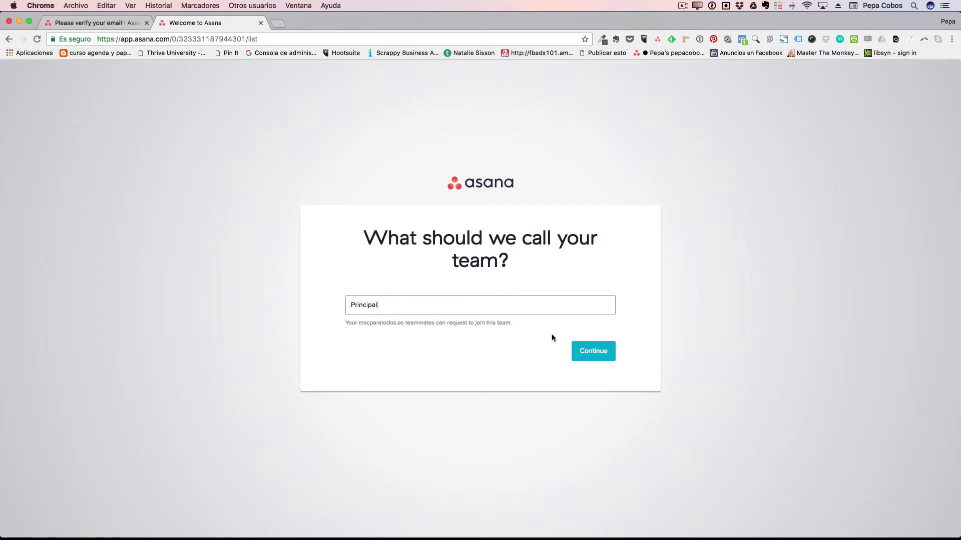
left_click(594, 349)
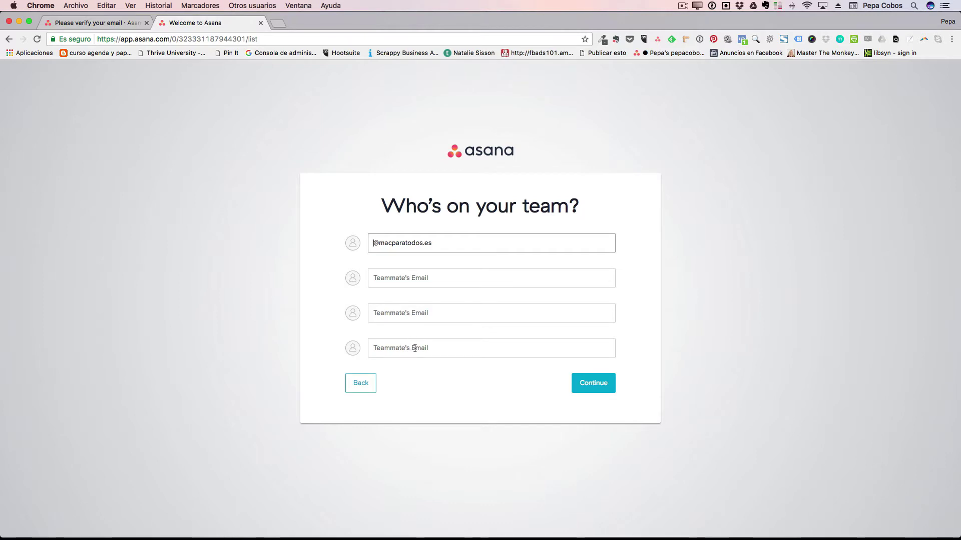
left_click(600, 390)
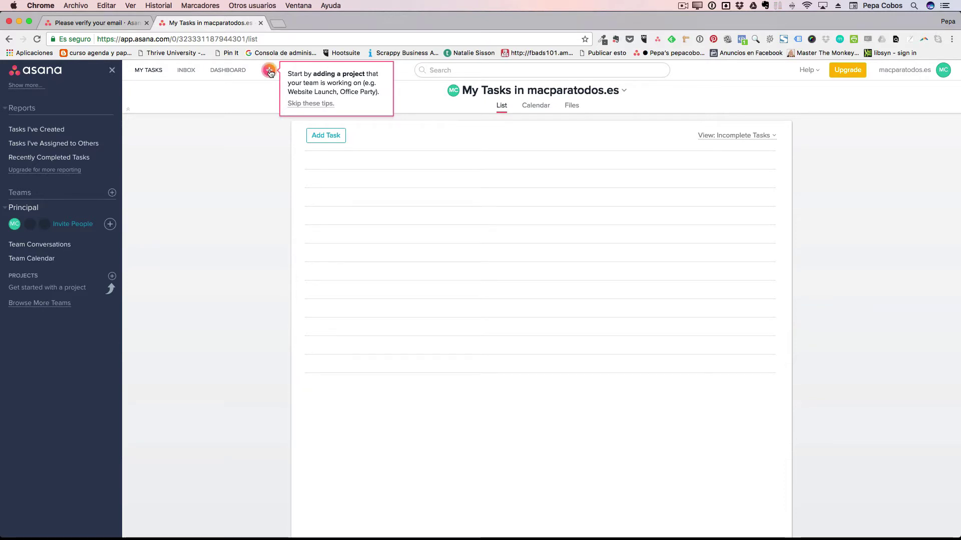
Skip the getting-started tips and open the MC avatar's account menu.
left_click(321, 104)
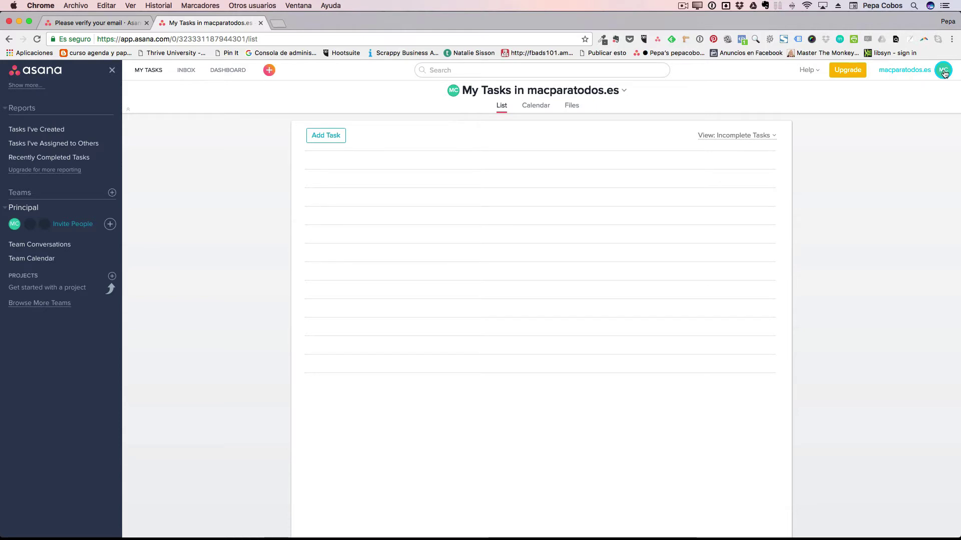
left_click(943, 73)
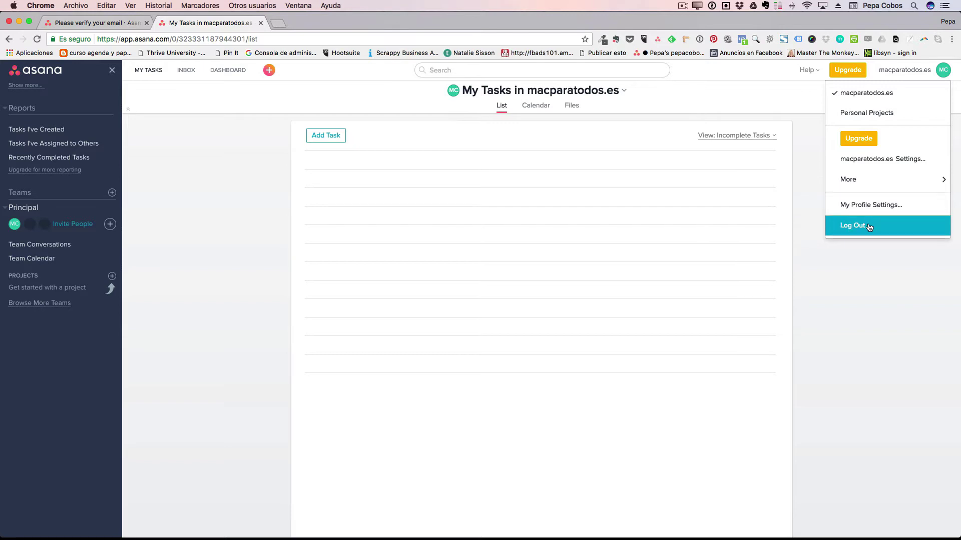
Review the macparatodos.es organization settings, then open My Profile Settings from the More menu.
left_click(883, 160)
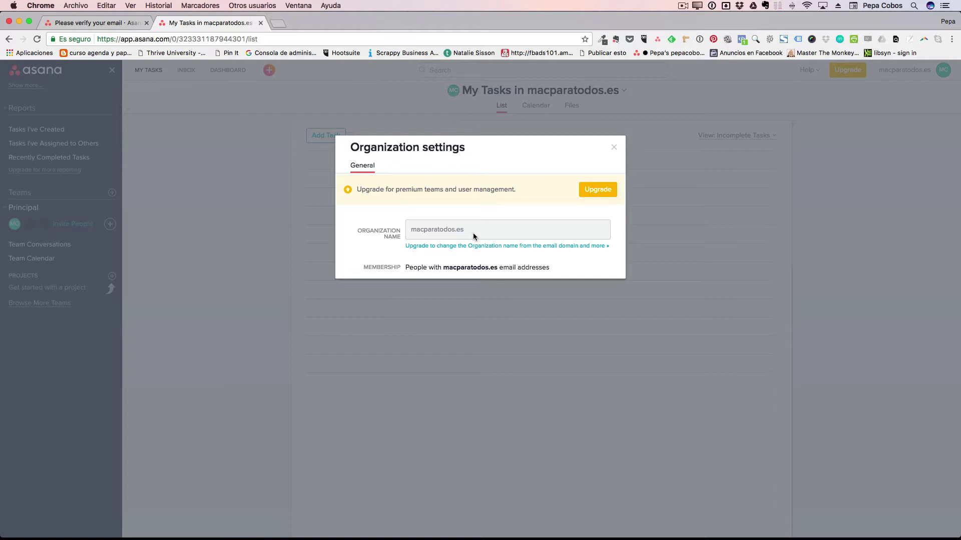
left_click(612, 148)
left_click(909, 71)
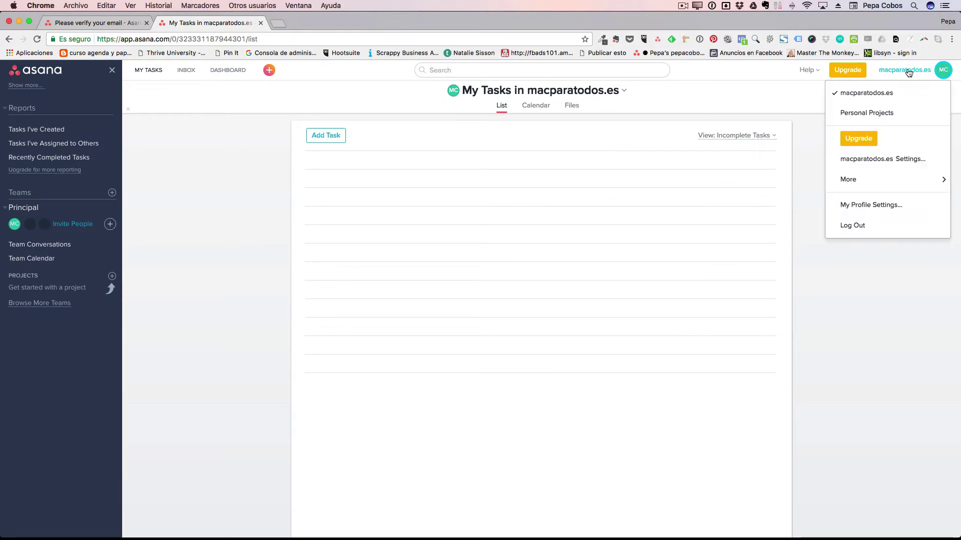
mouse_move(869, 185)
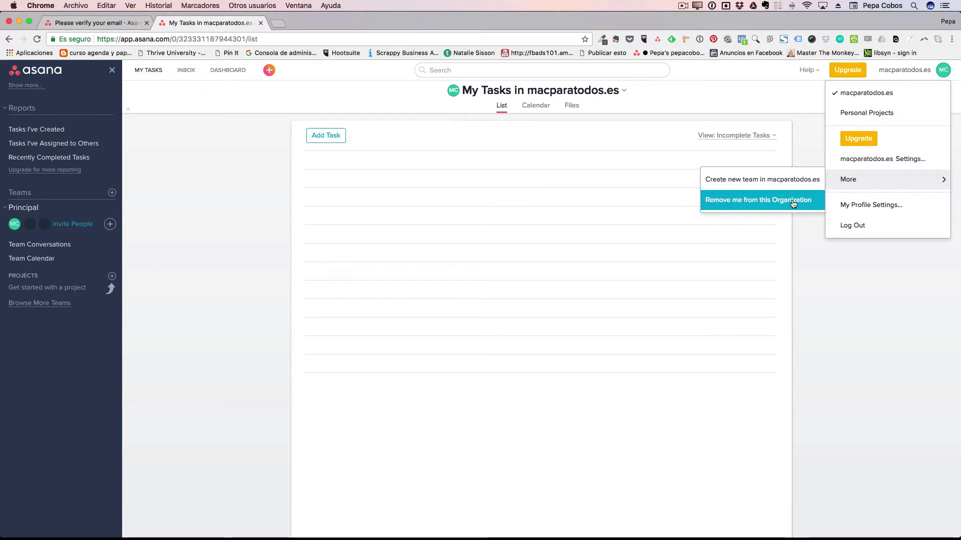
left_click(870, 204)
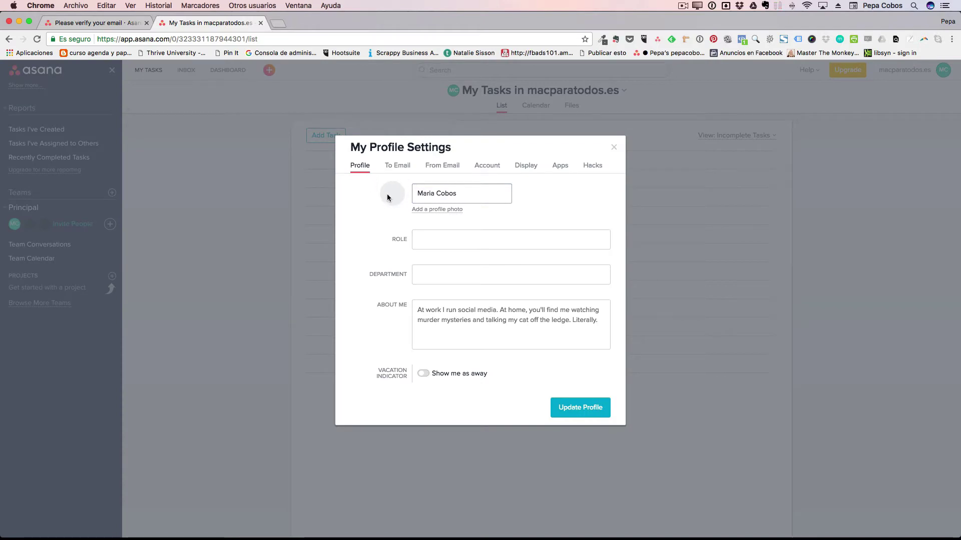
left_click(449, 241)
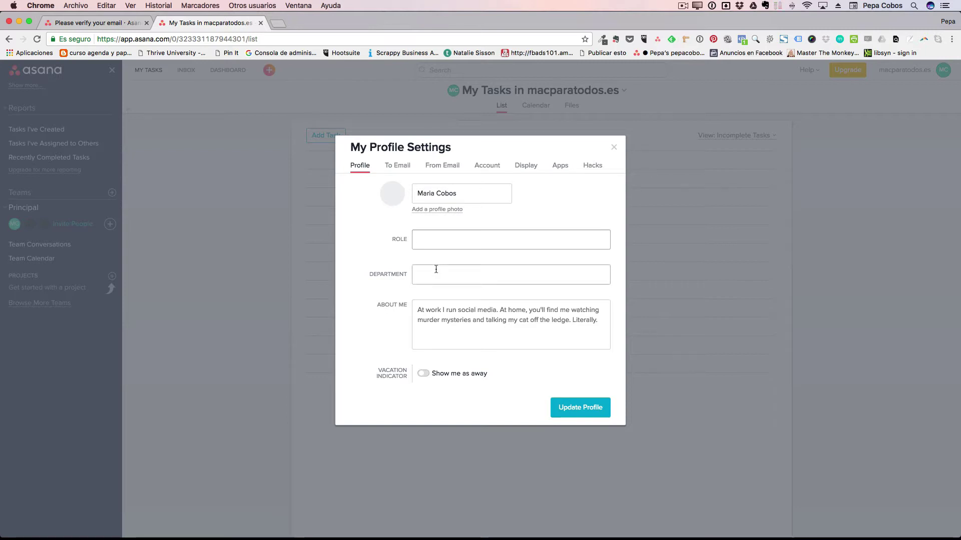
left_click(441, 309)
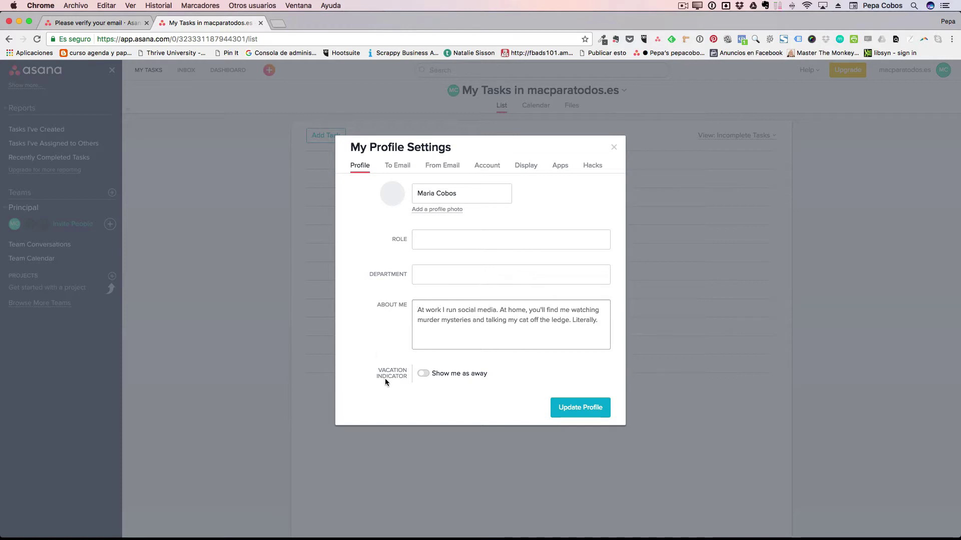
left_click(424, 373)
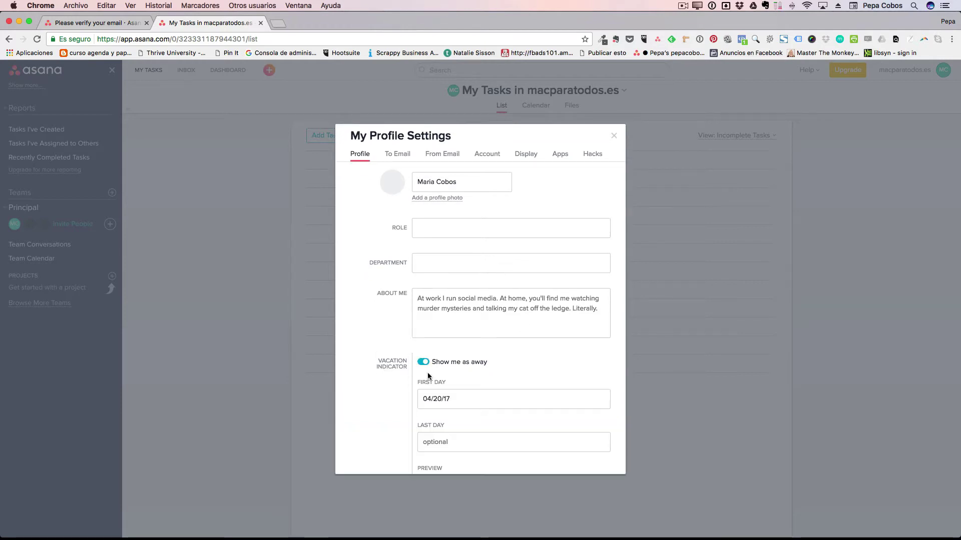
scroll(459, 371, "down", 2)
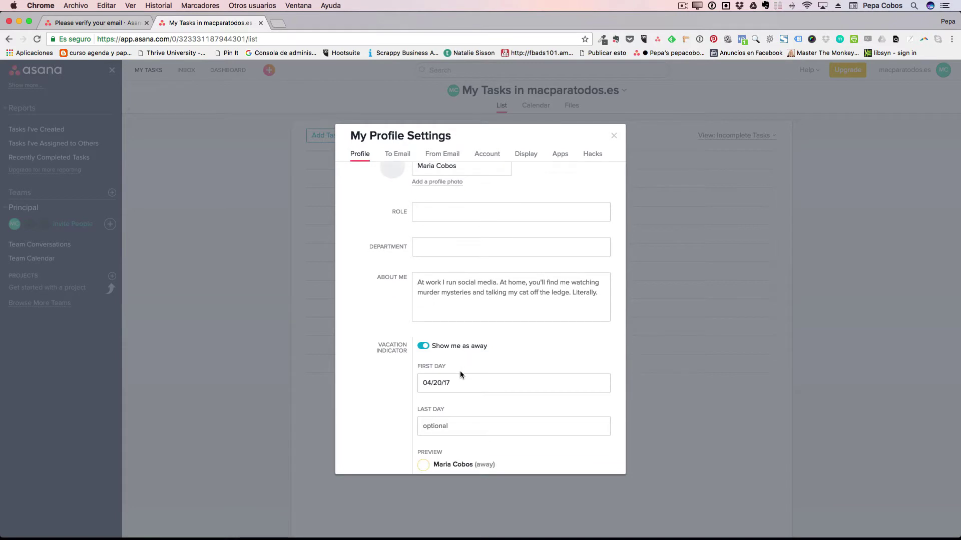
scroll(457, 414, "down", 2)
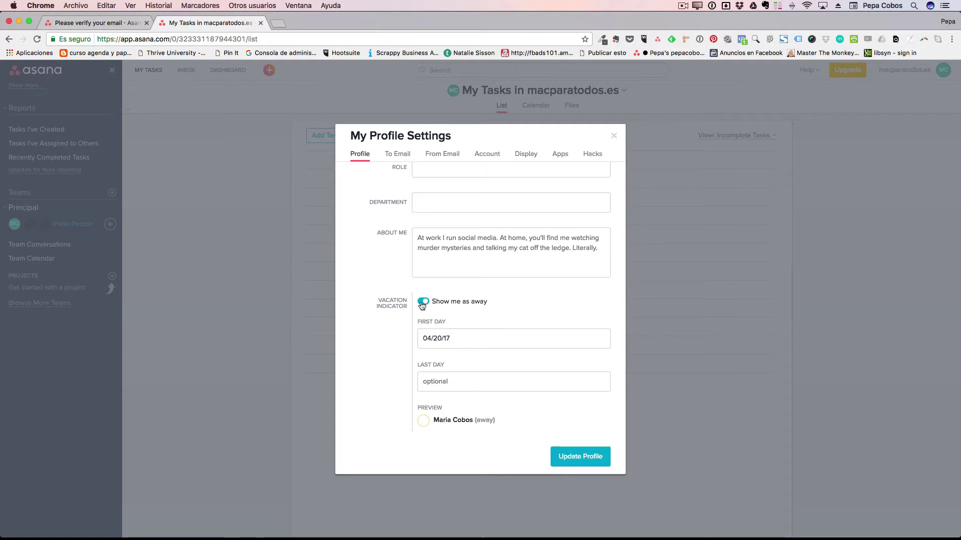
left_click(421, 302)
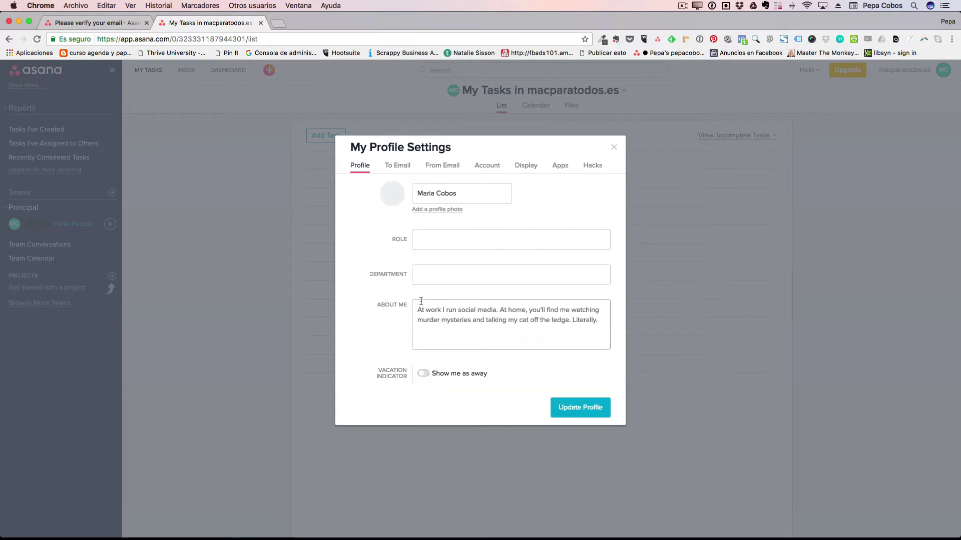
Browse the To Email and From Email settings unchanged, ending on the Account tab.
left_click(397, 167)
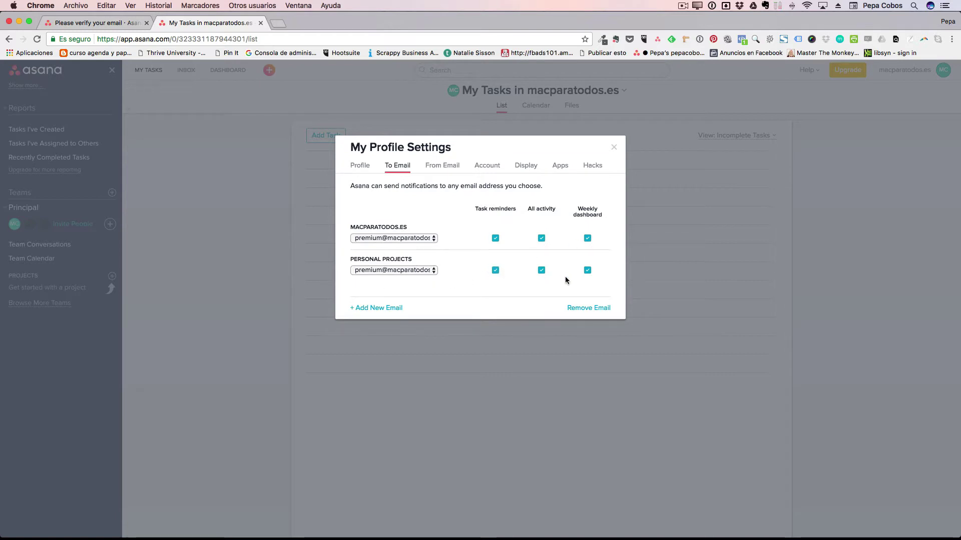
left_click(417, 269)
left_click(406, 292)
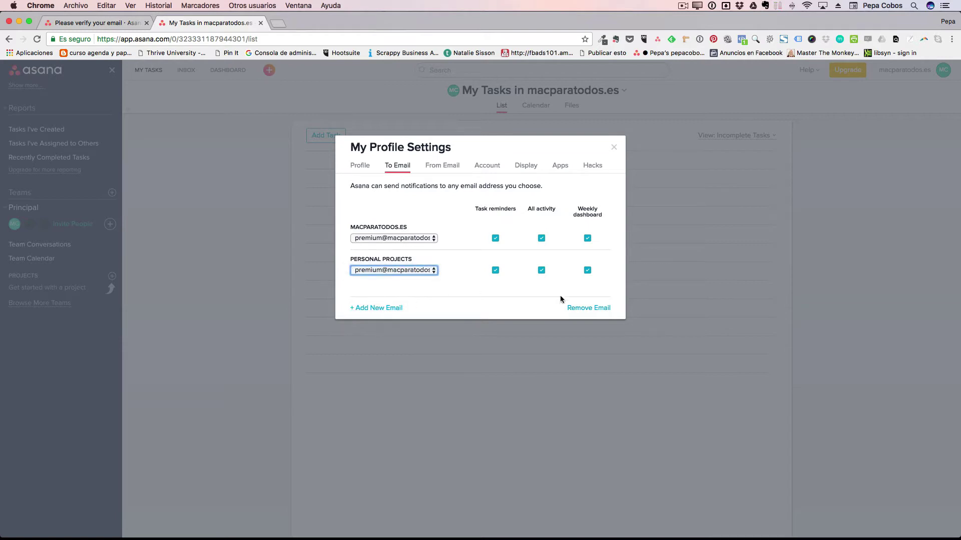
left_click(404, 180)
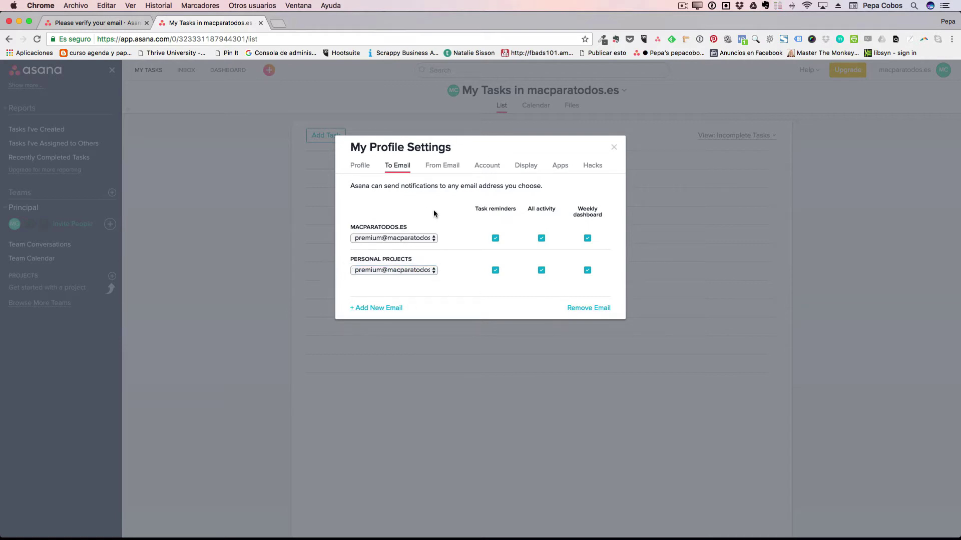
left_click(445, 168)
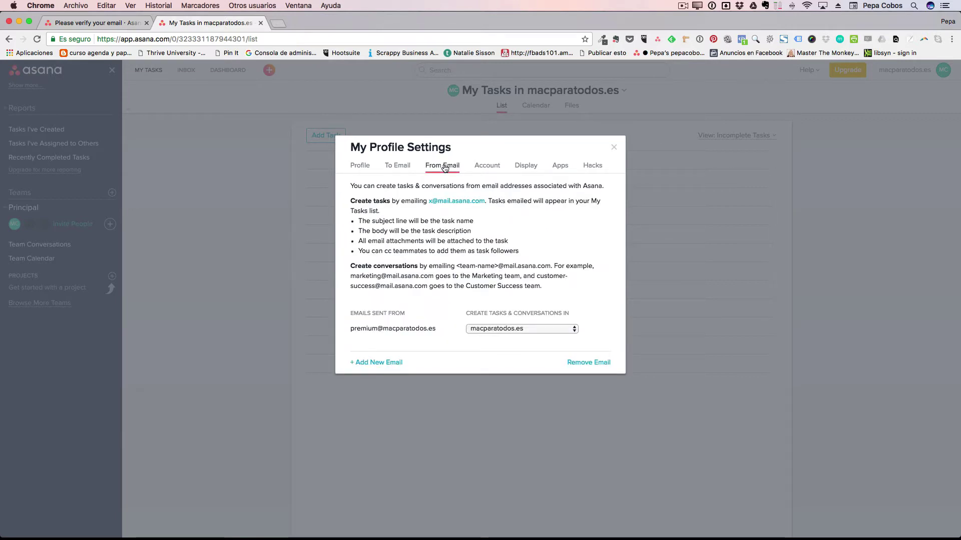
left_click(488, 168)
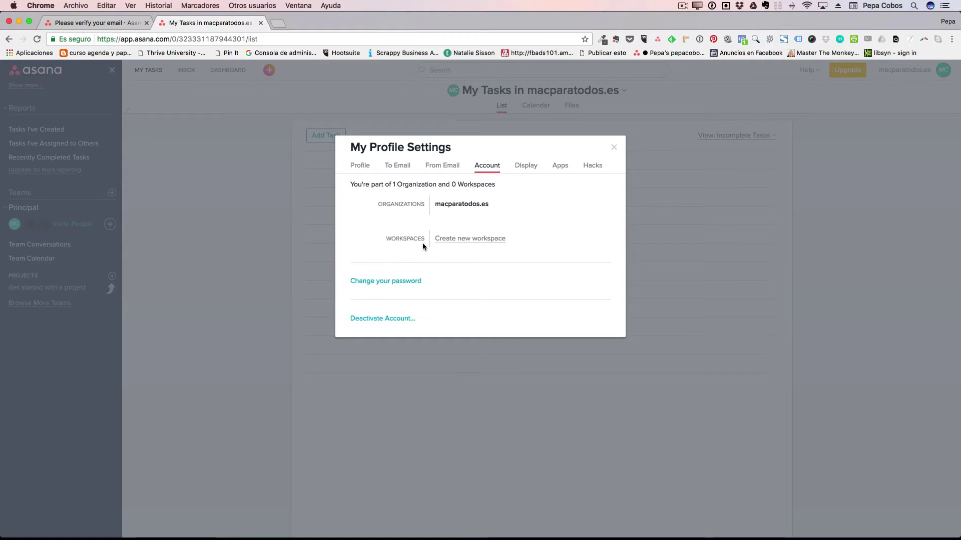
Look through the Display, Apps and Hacks tabs, then close My Profile Settings.
left_click(526, 167)
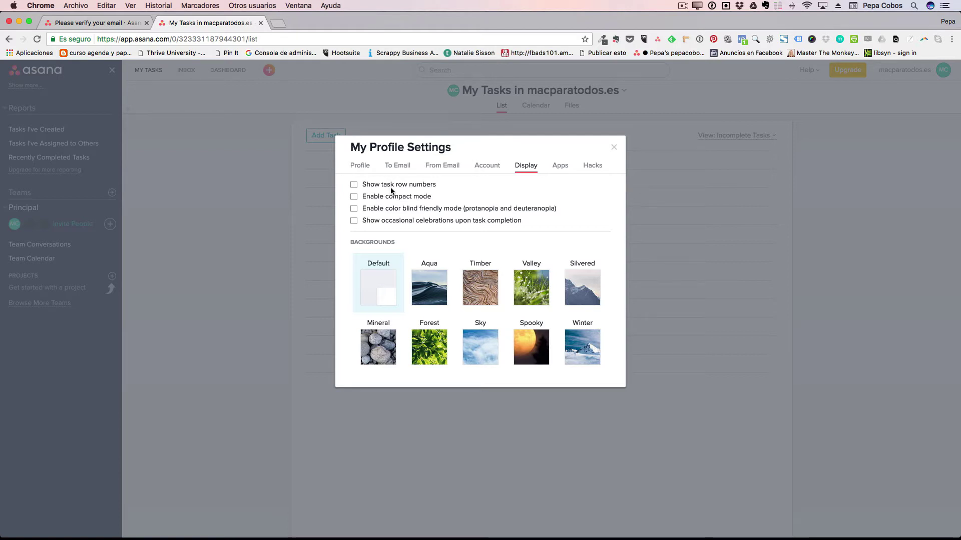
left_click(559, 166)
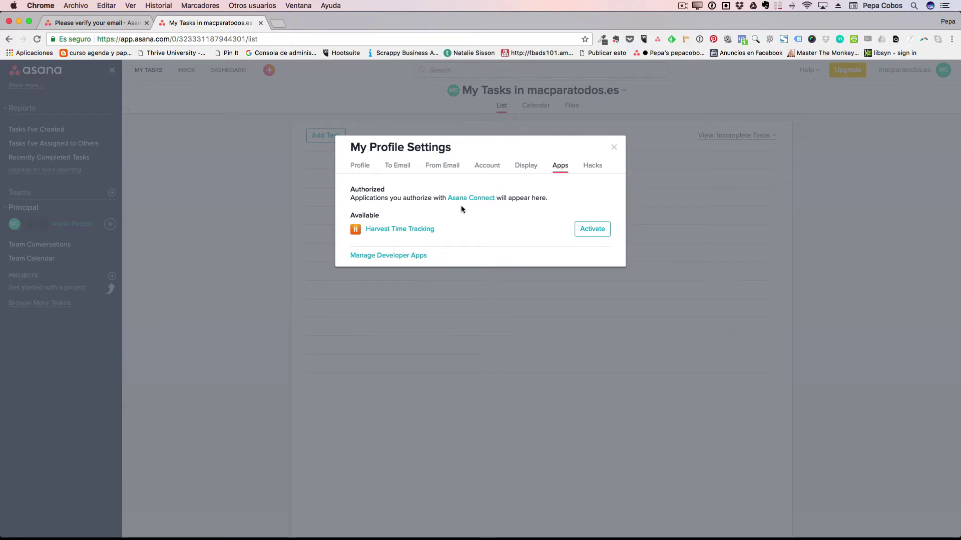
left_click(593, 166)
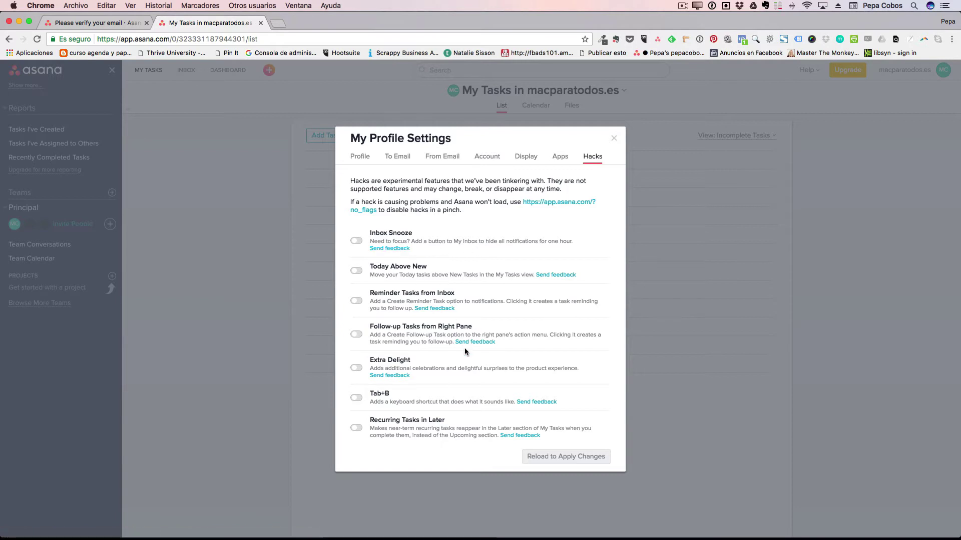
left_click(614, 139)
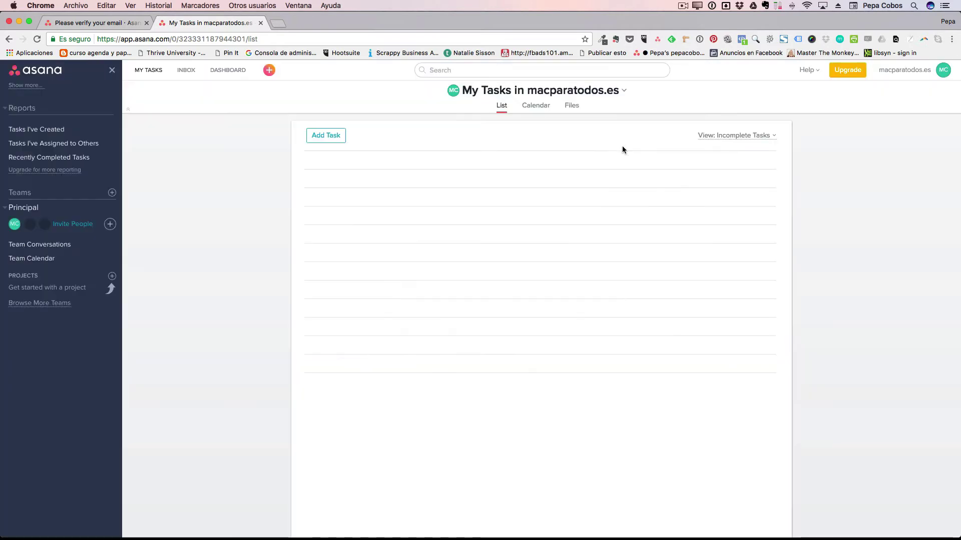
left_click(942, 70)
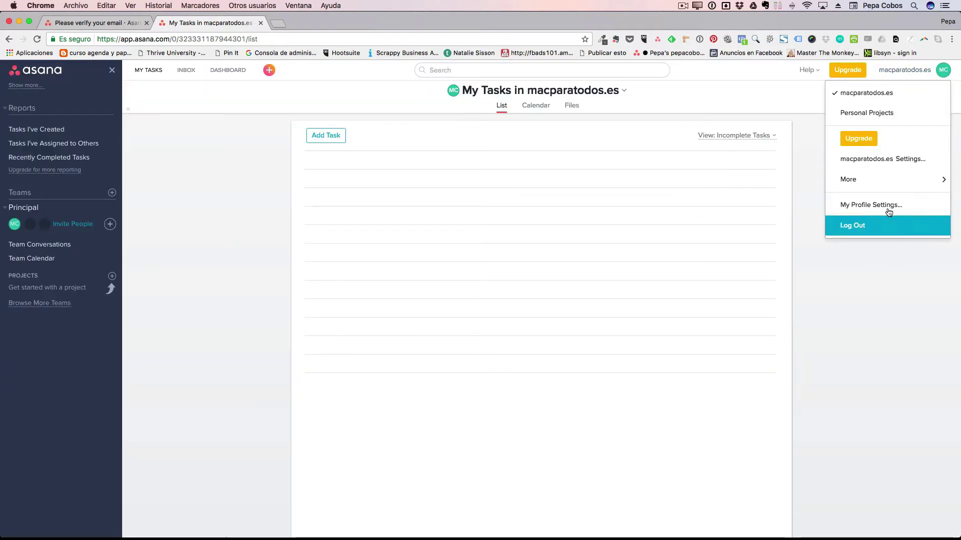
left_click(881, 320)
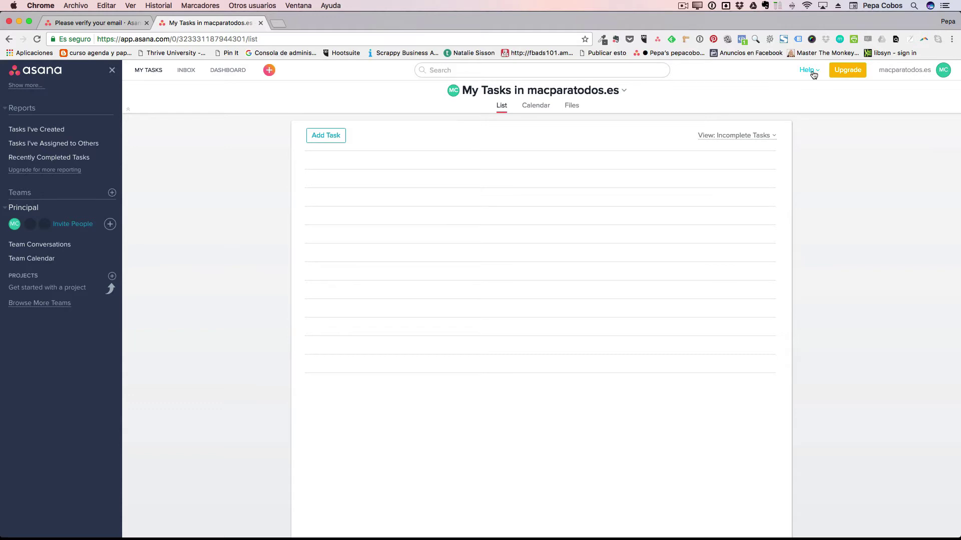
left_click(480, 73)
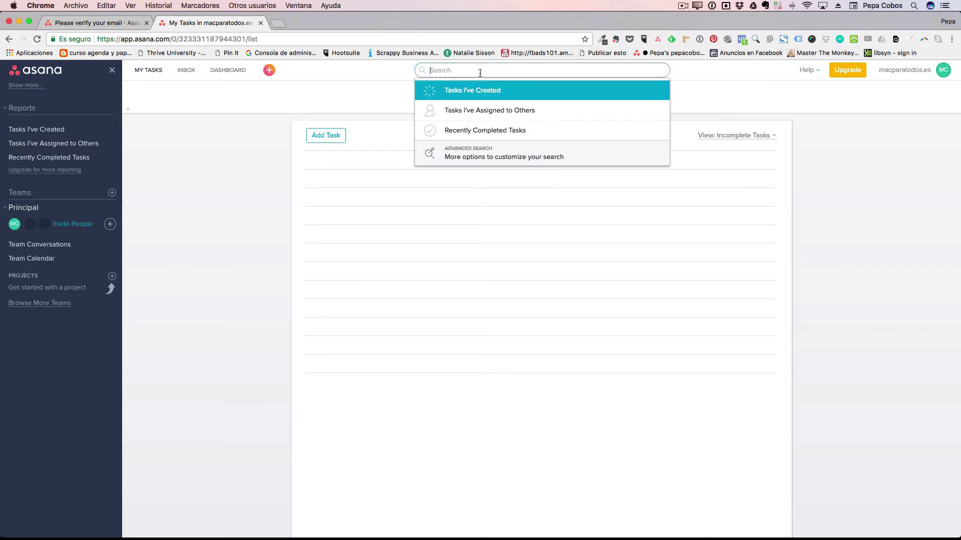
left_click(371, 75)
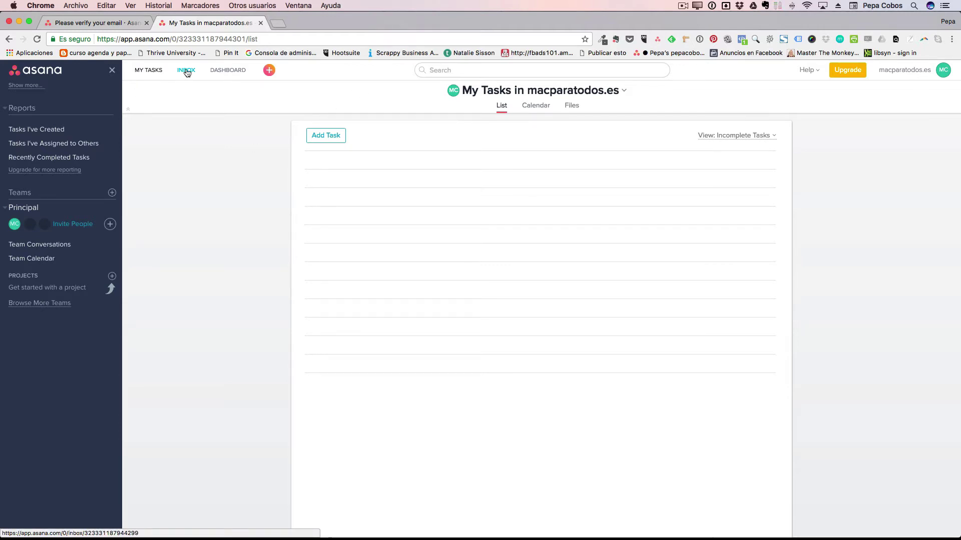
left_click(228, 71)
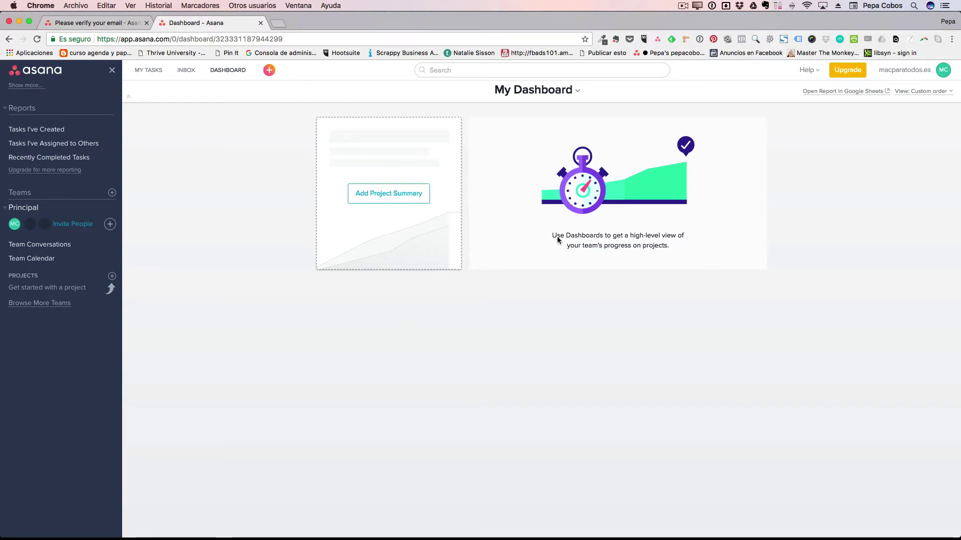
left_click(185, 70)
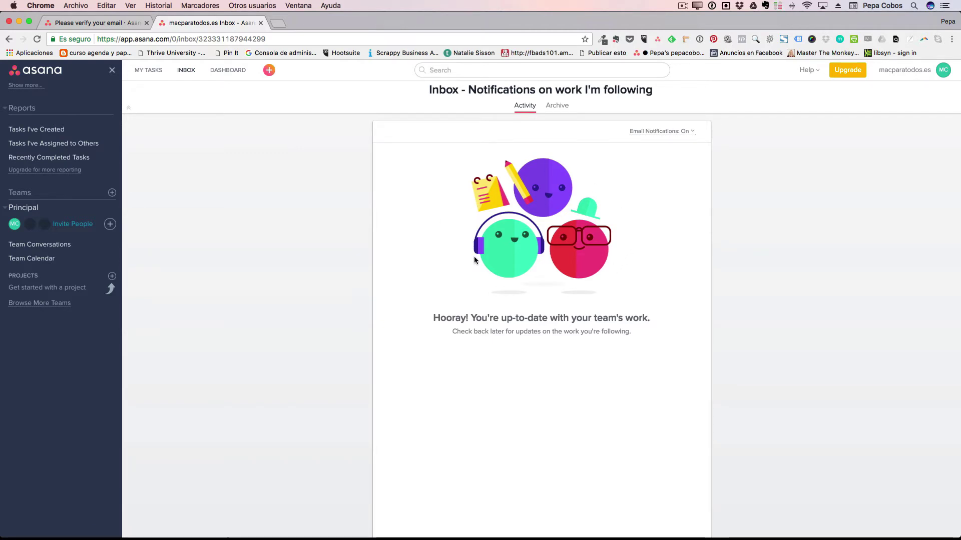
left_click(149, 67)
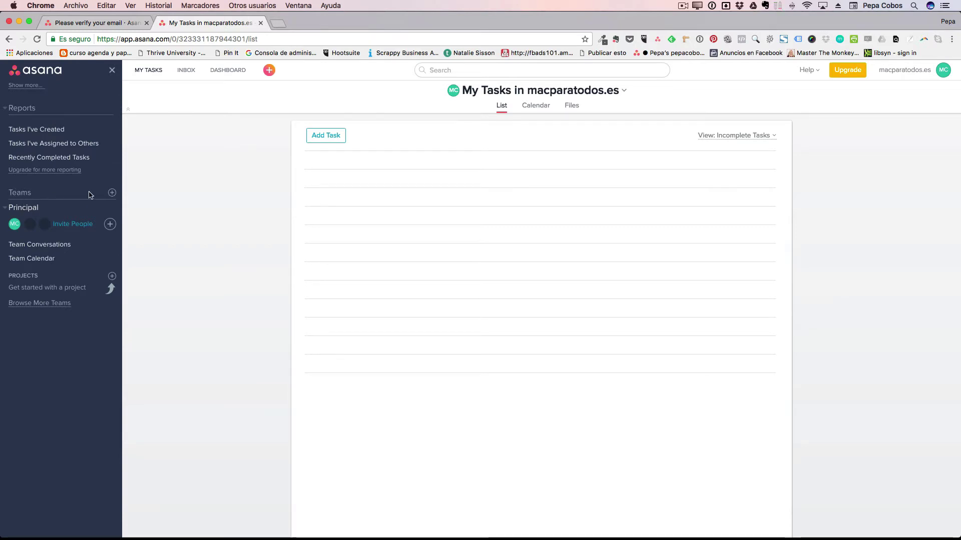
Create a team named Marketing, leaving its description empty.
left_click(112, 193)
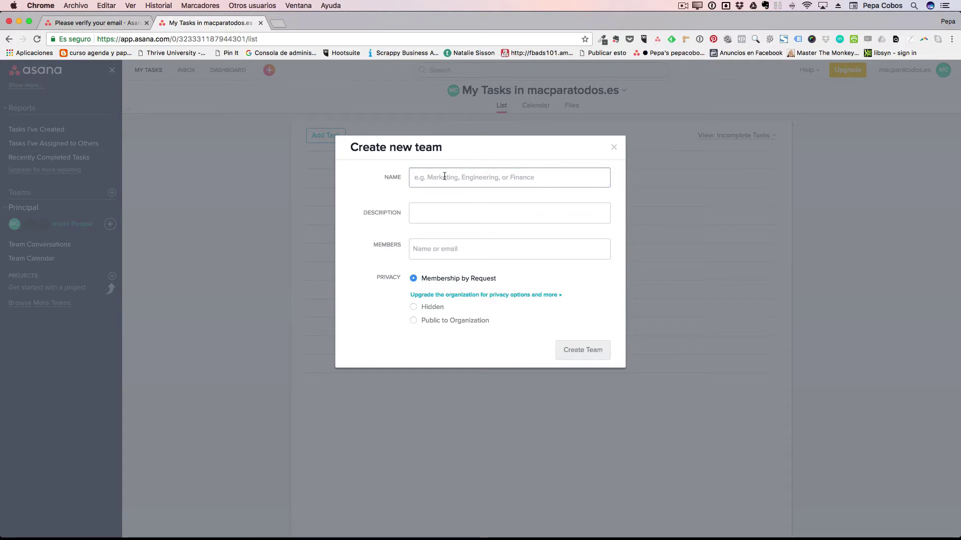
type("Marketing")
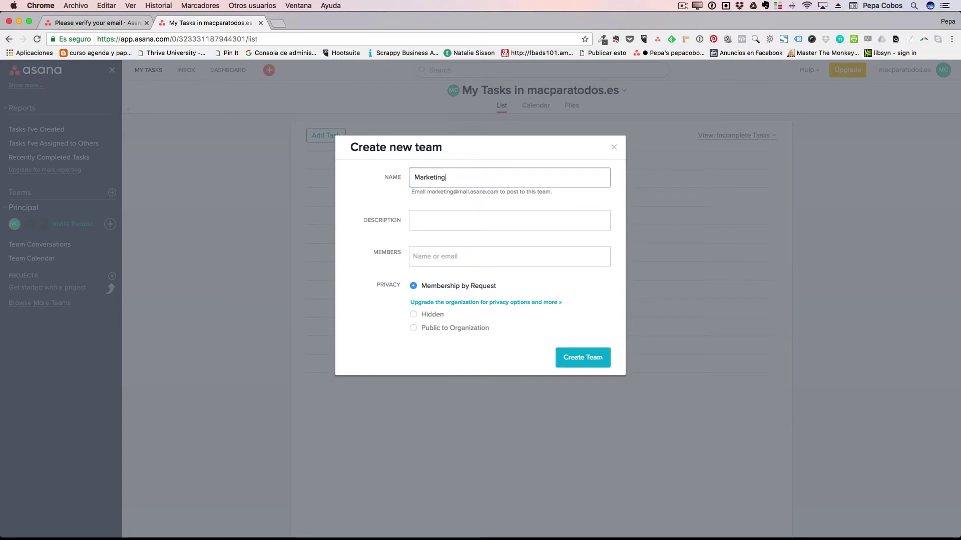
left_click(424, 220)
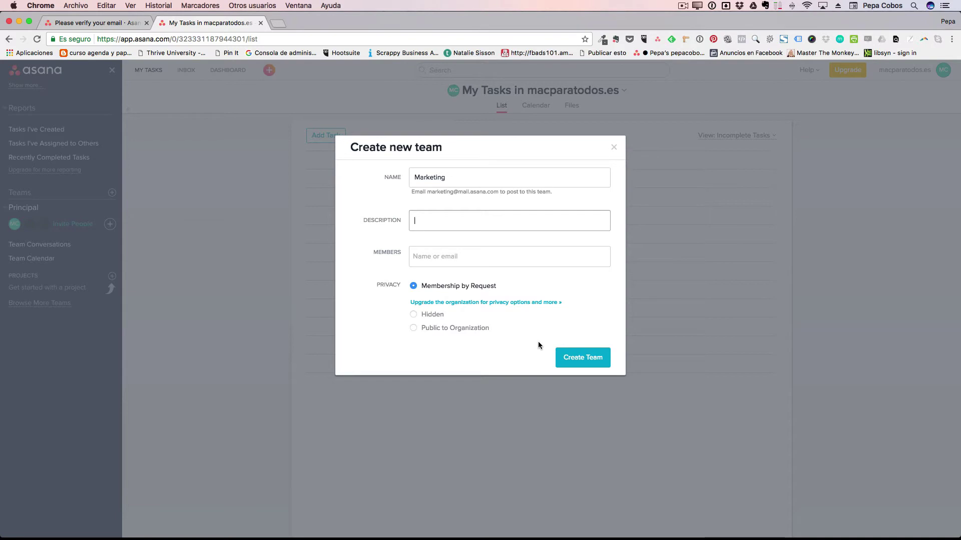
left_click(583, 357)
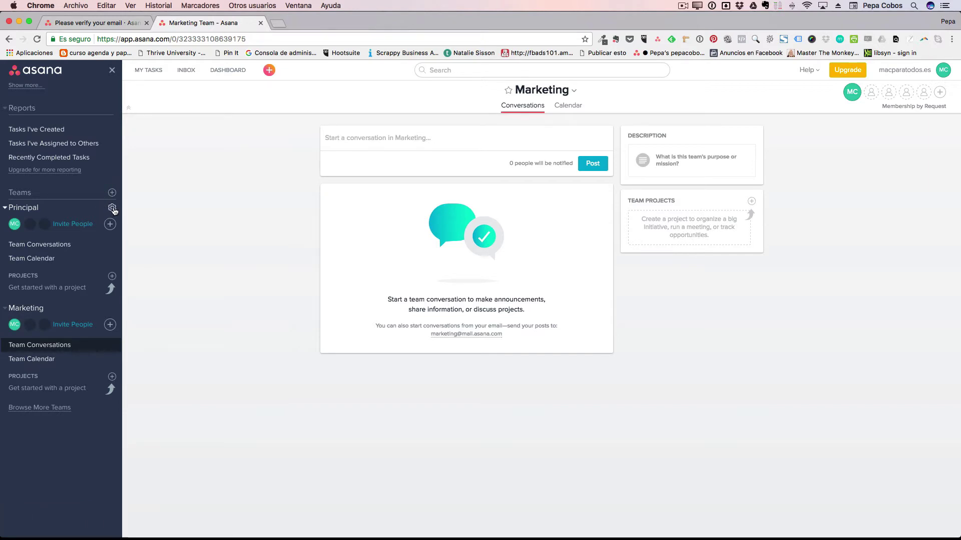
Open the Principal team's options and collapse and re-expand its sidebar section.
left_click(112, 208)
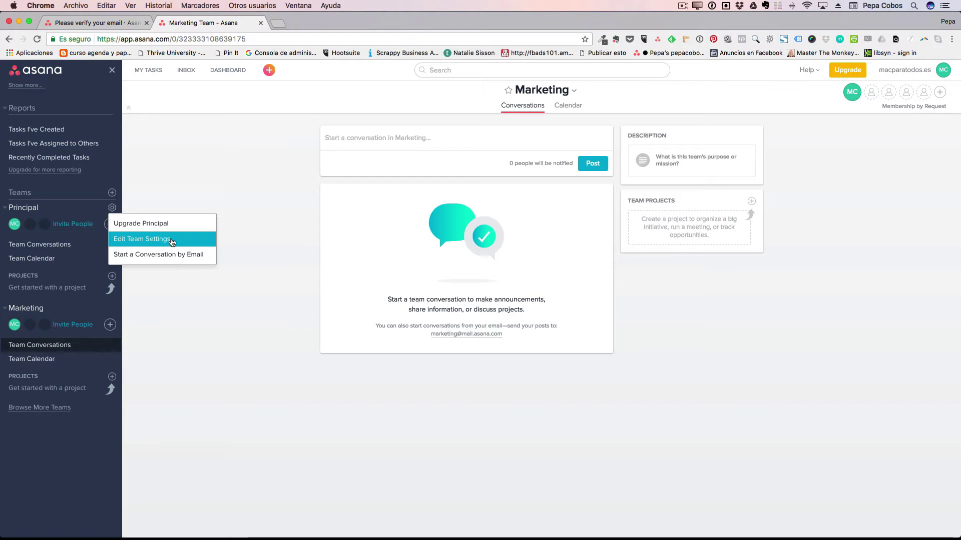
left_click(73, 209)
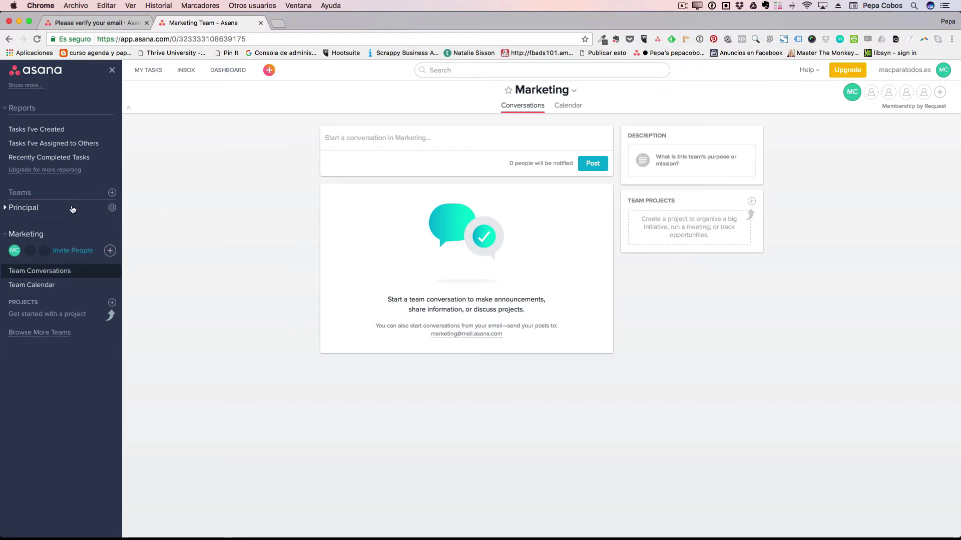
left_click(72, 210)
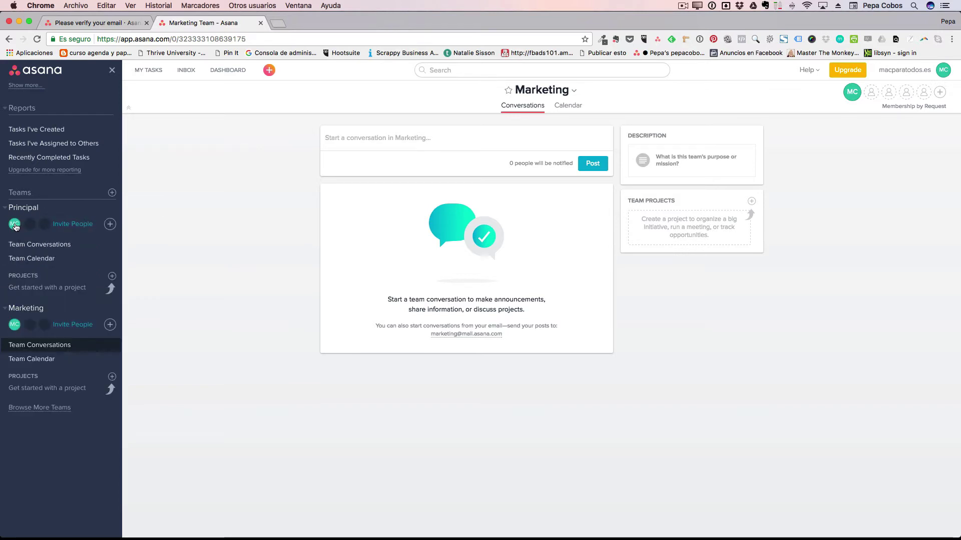
Invite a new member to Principal, entering their e-mail address and first name.
left_click(110, 224)
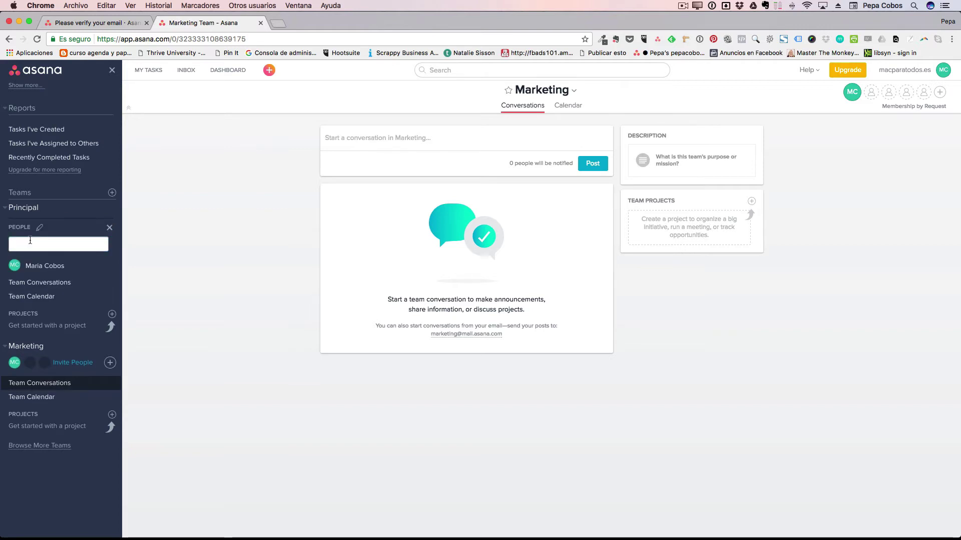
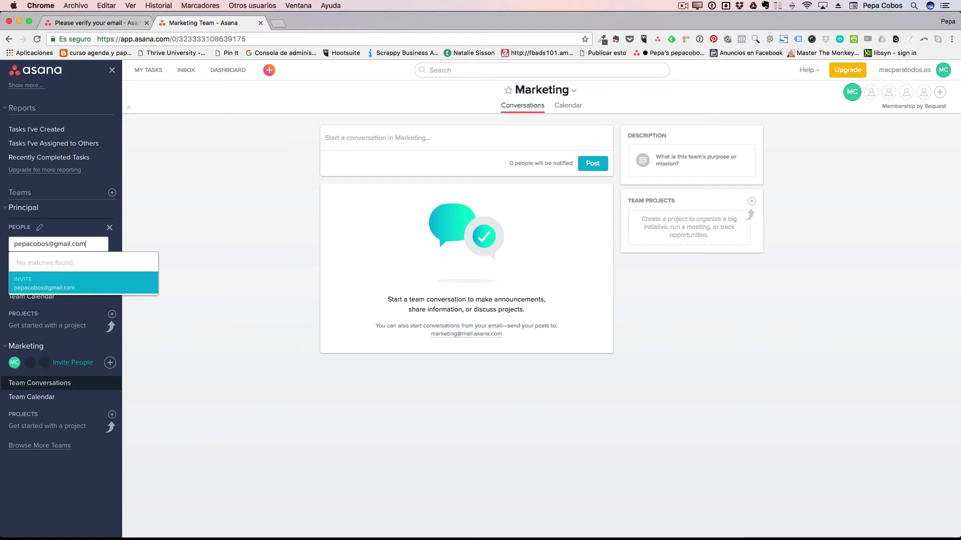
key("Return")
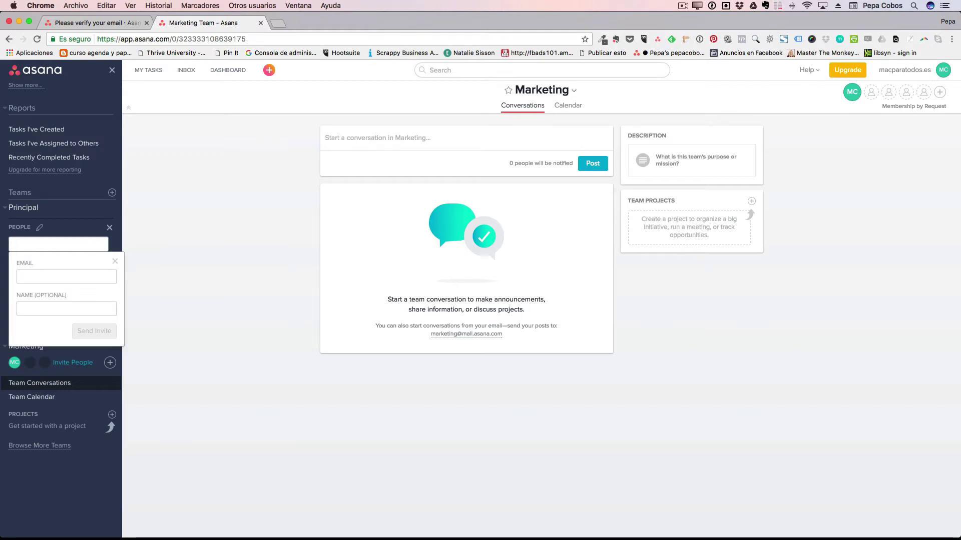
left_click(42, 277)
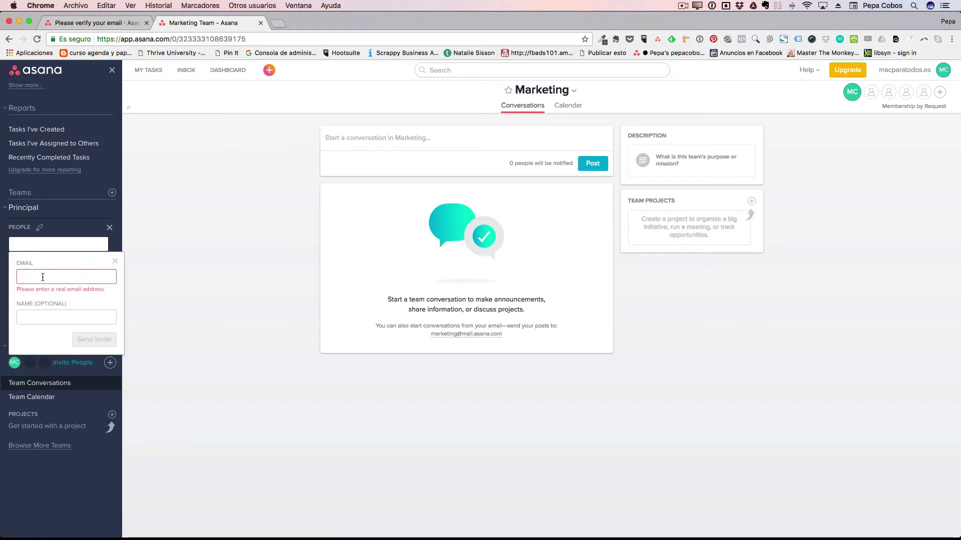
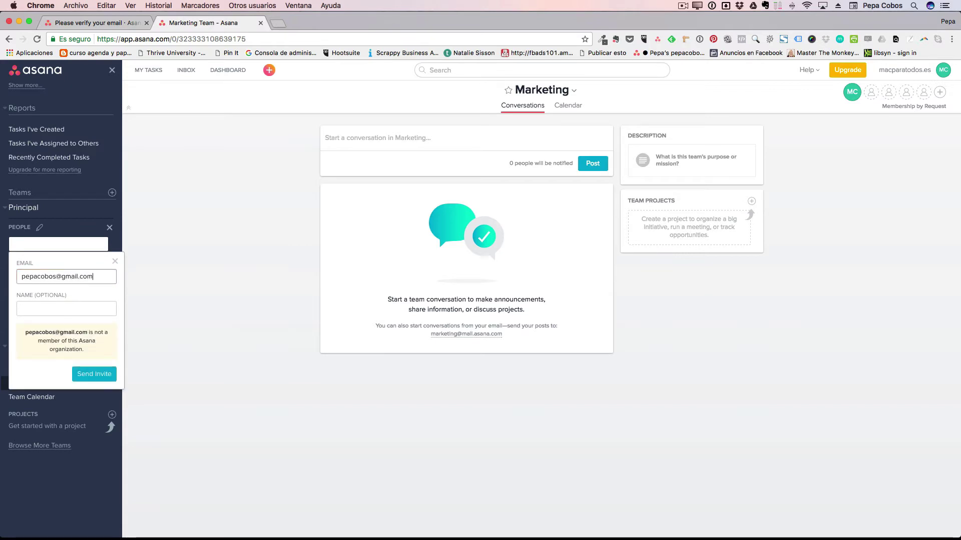
left_click(66, 309)
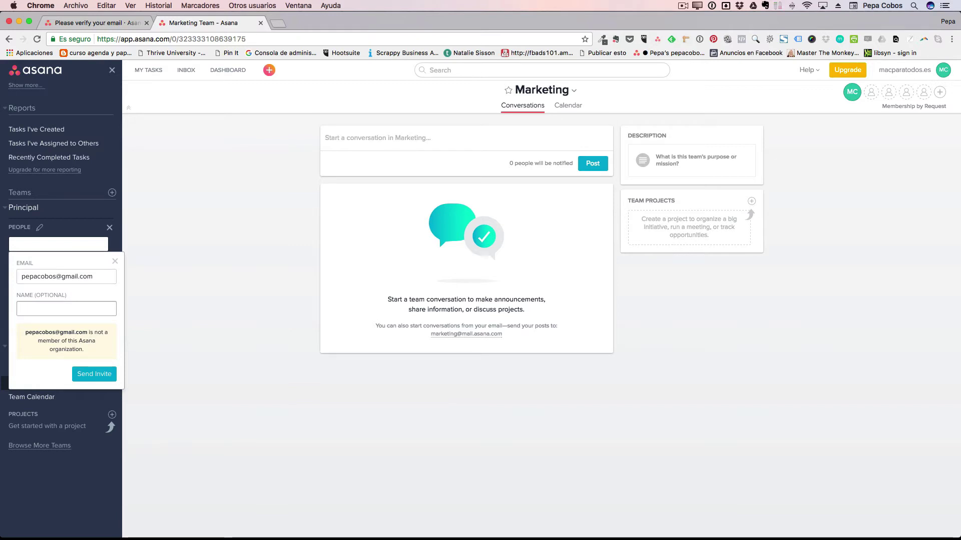
type("Pepa")
left_click(94, 374)
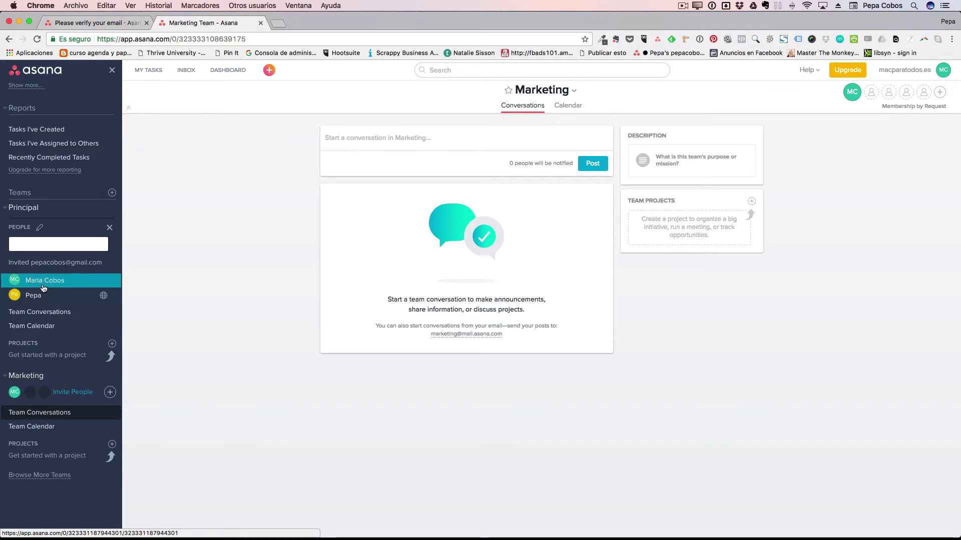
Close Principal's people editor so its roster shows the owner and the newly invited member.
left_click(109, 228)
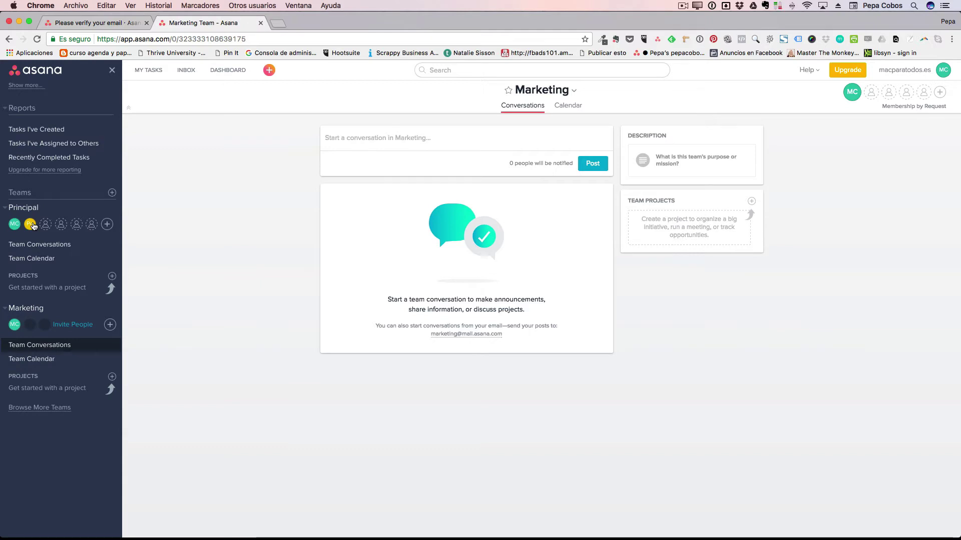
Start a new Principal project named 'Creación nuevos capítulos', correcting the typo.
mouse_move(33, 226)
left_click(112, 277)
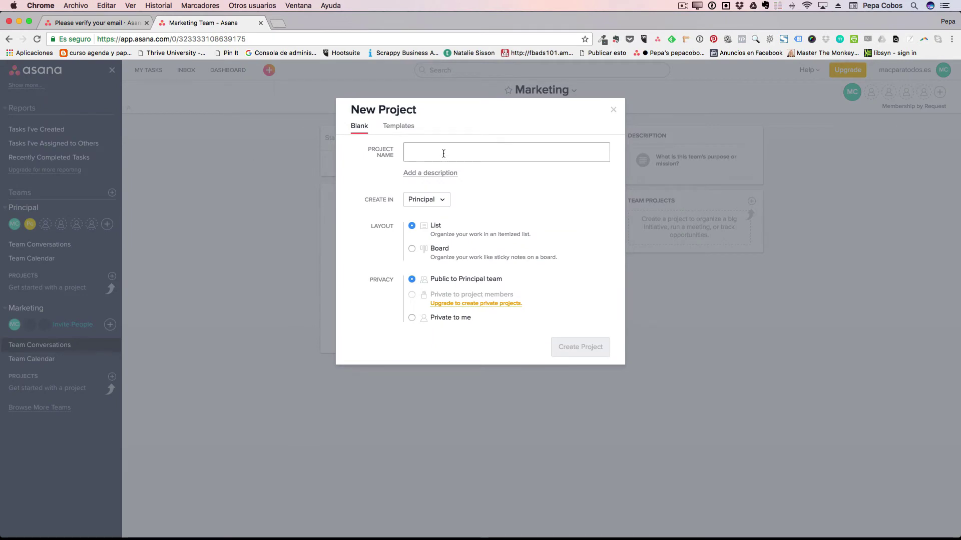
type("Crecación")
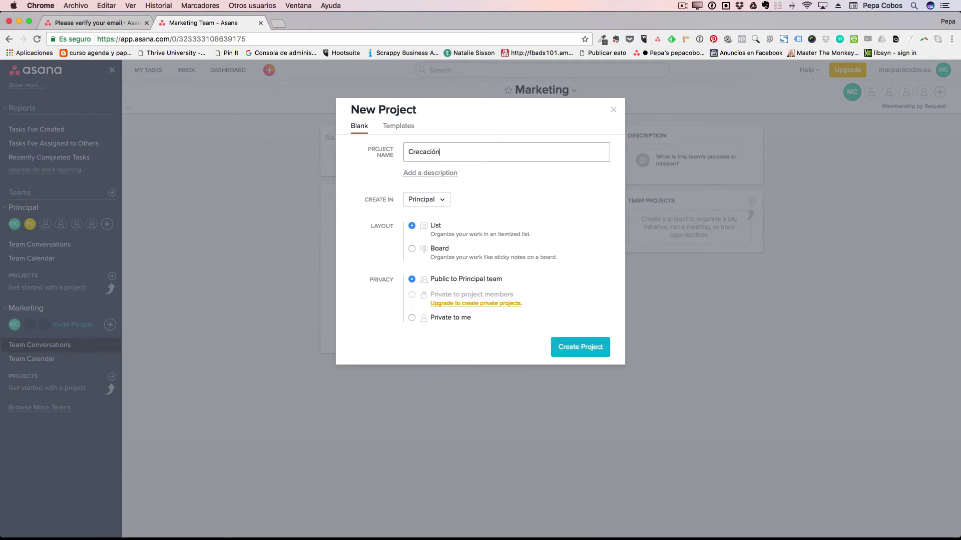
type(" nuevos")
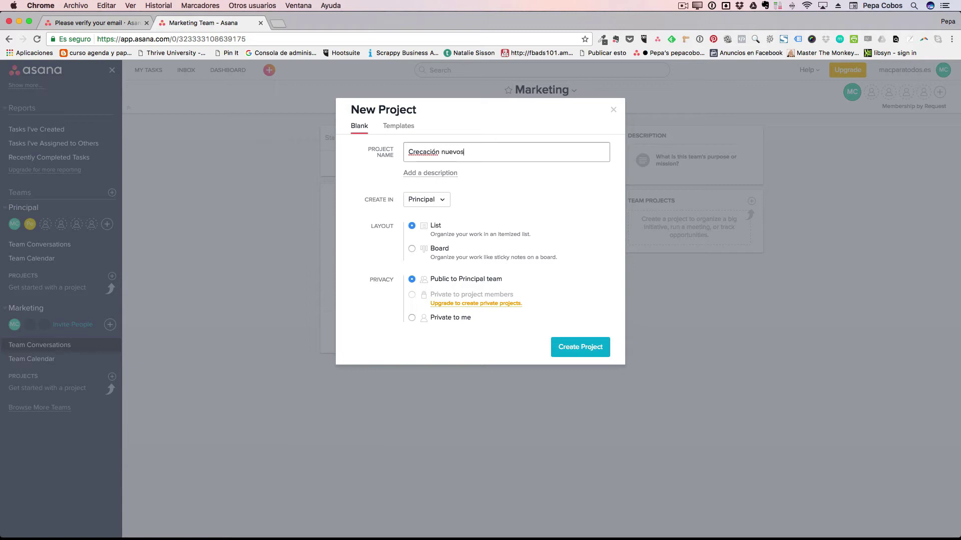
left_click(419, 152)
key("BackSpace")
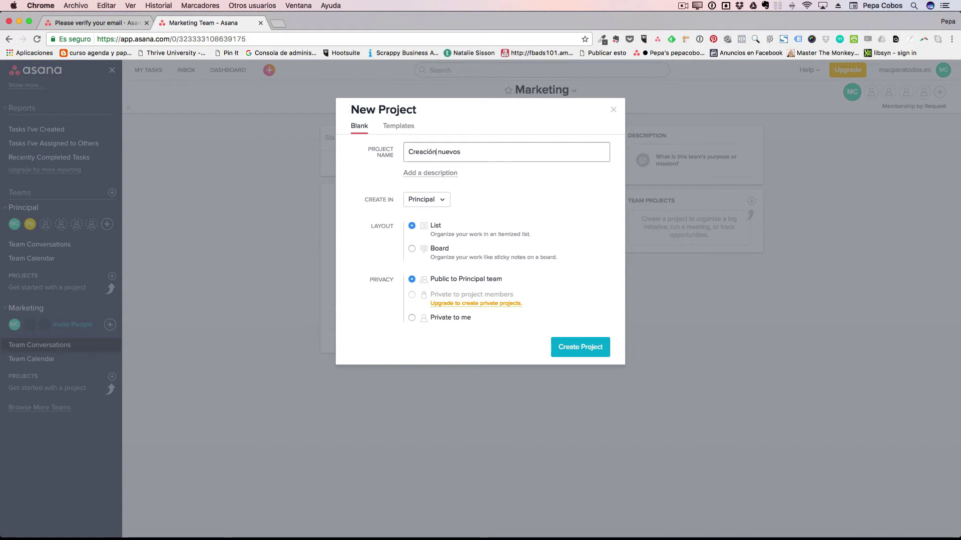
type("capítulos")
Describe it as 'creación nuevos capítulo MPT con gran contenido' and keep team Principal.
left_click(423, 173)
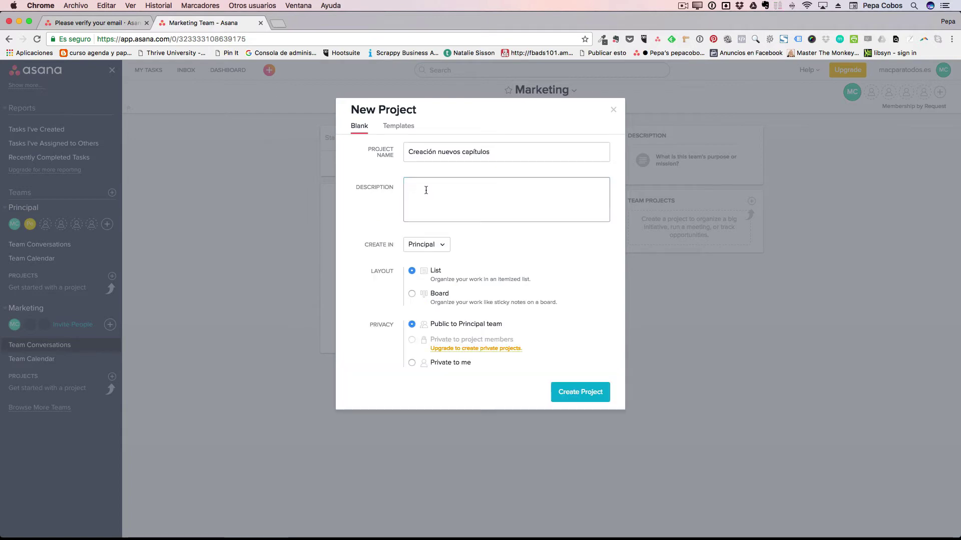
type("creación nuevos cap")
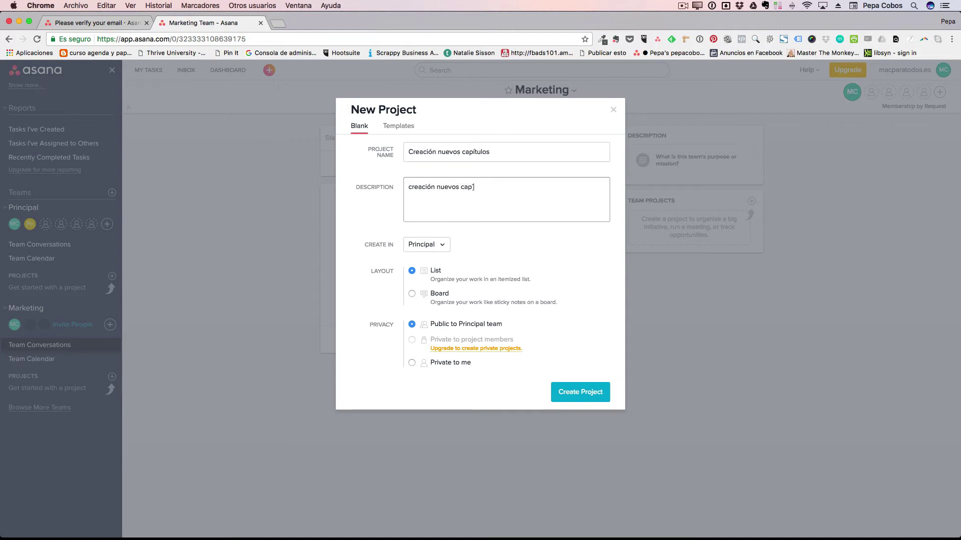
type("ítulo MPT con gran contenido")
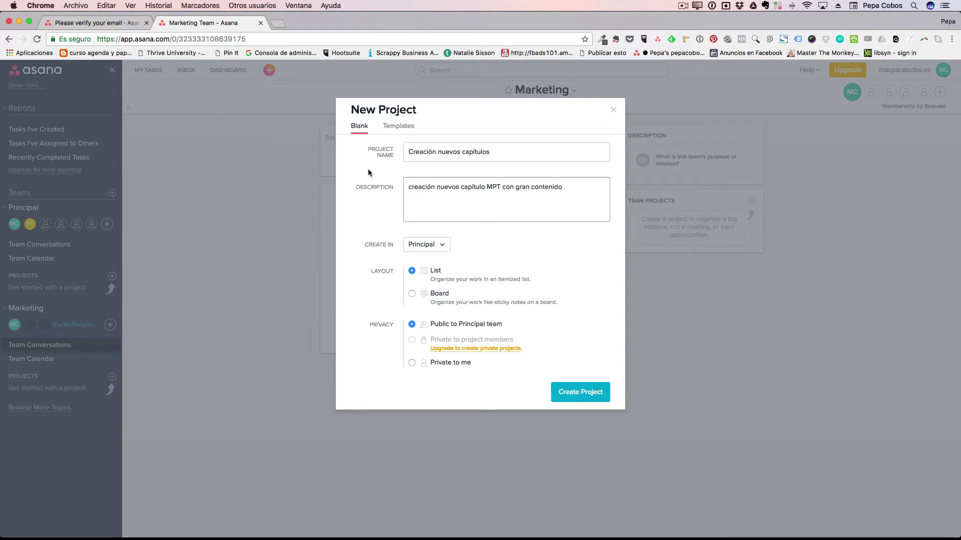
left_click(441, 247)
left_click(433, 268)
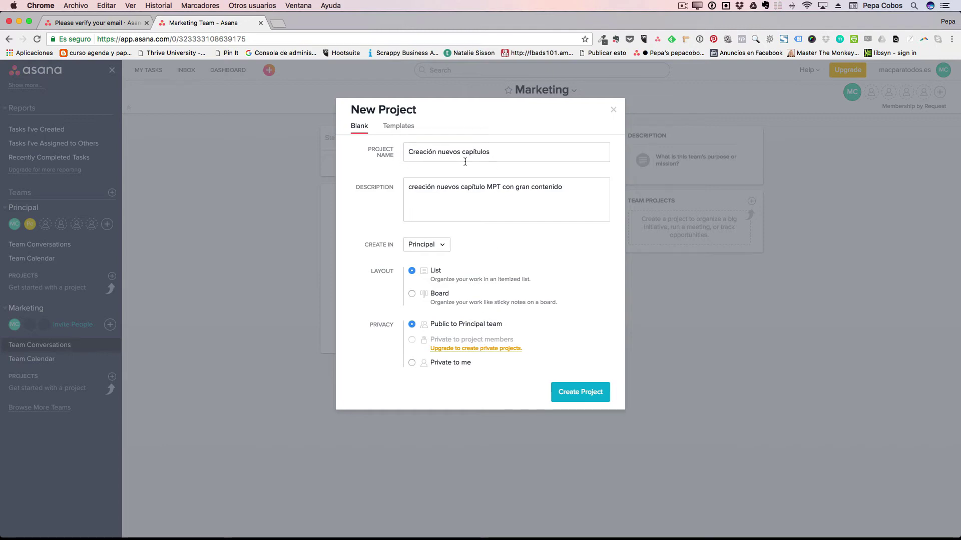
Browse the ready-made project templates list in the New Project dialog.
left_click(403, 127)
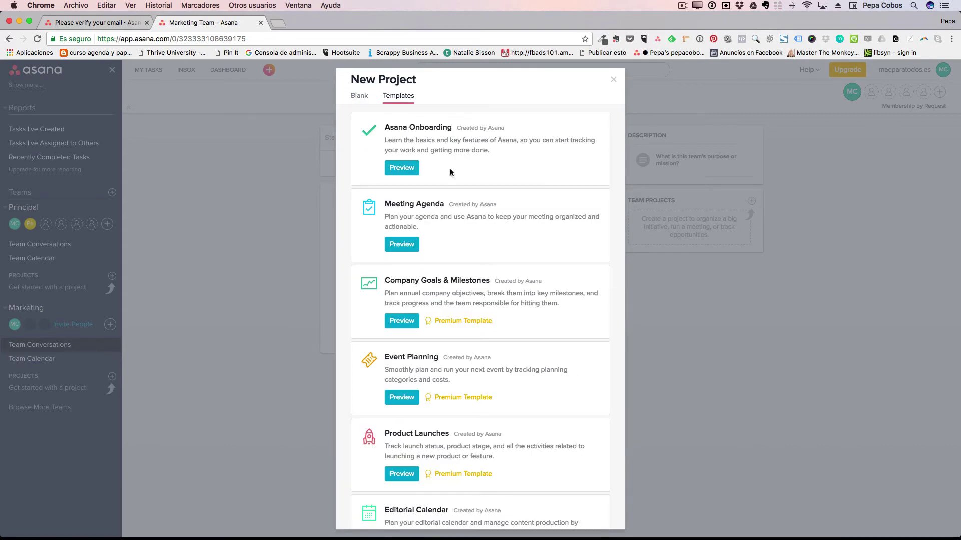
scroll(450, 170, "down", 5)
scroll(450, 169, "up", 5)
Create a blank List-layout project named 'Capítulos MPT' in Principal.
left_click(359, 97)
left_click(374, 148)
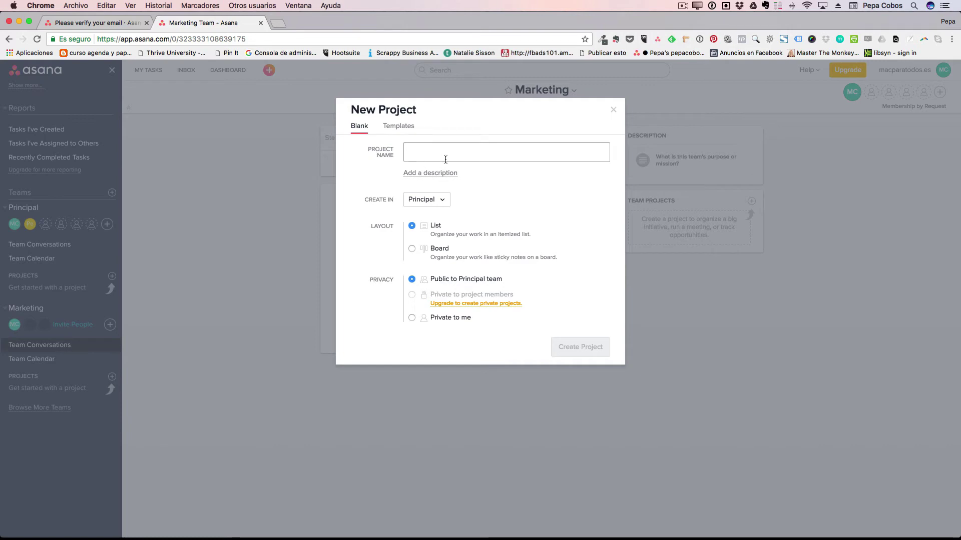
type("Capí")
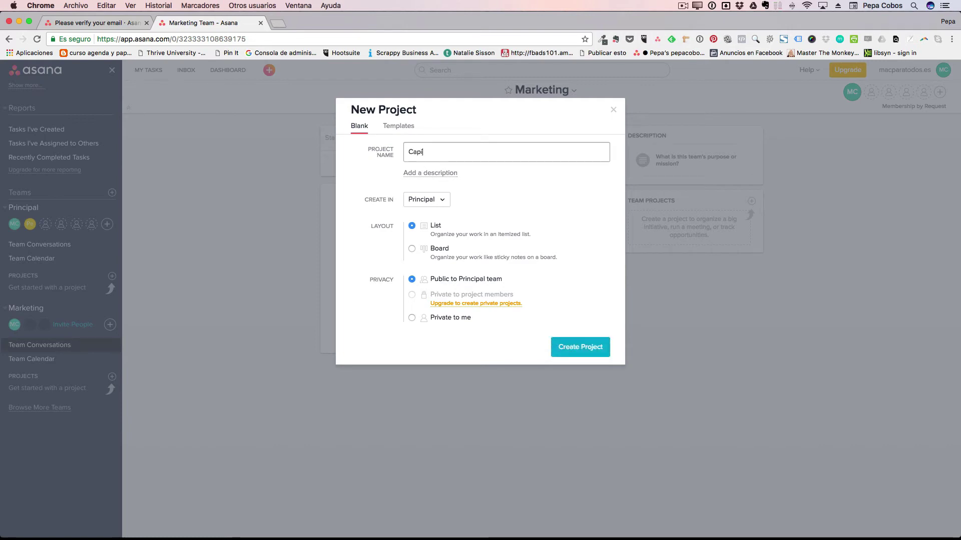
type("tulos MPT")
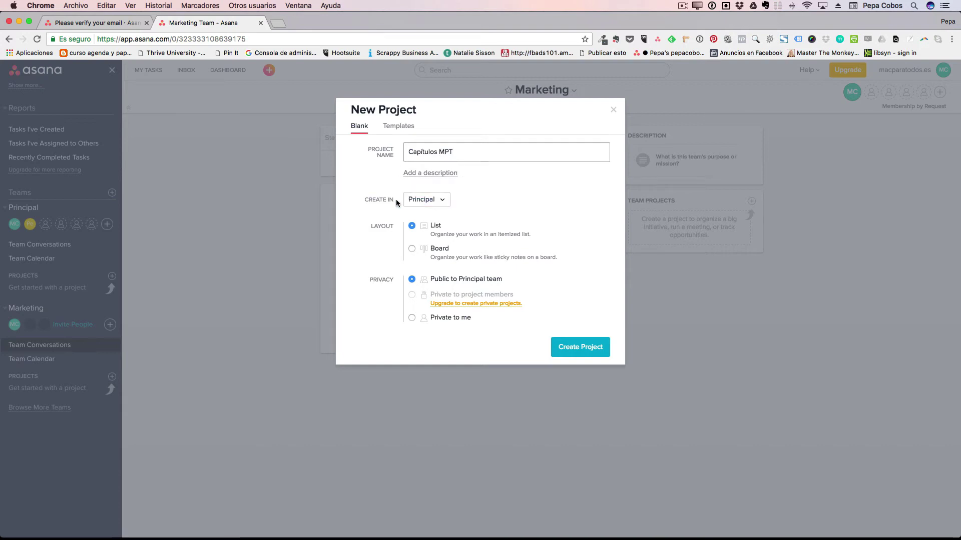
left_click(578, 346)
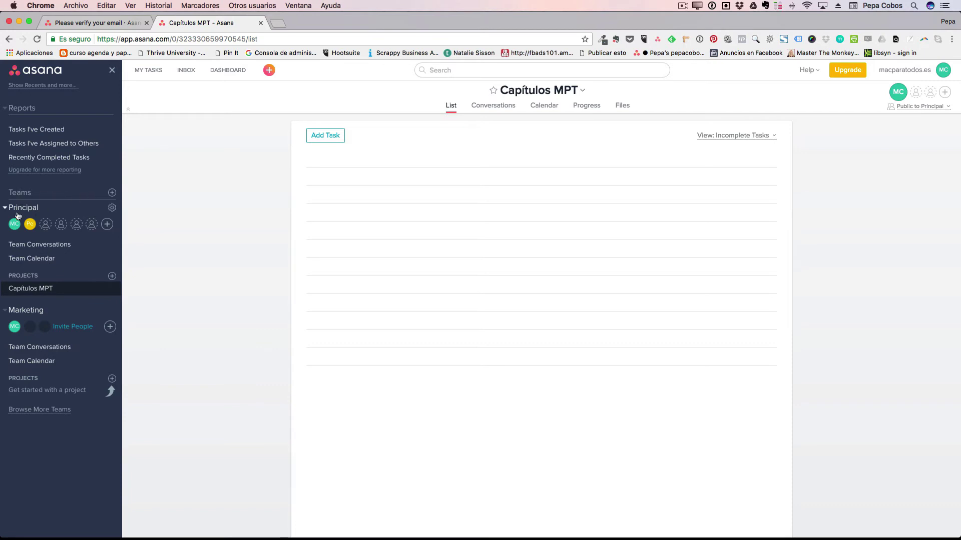
Collapse the Marketing team section in the sidebar.
left_click(6, 311)
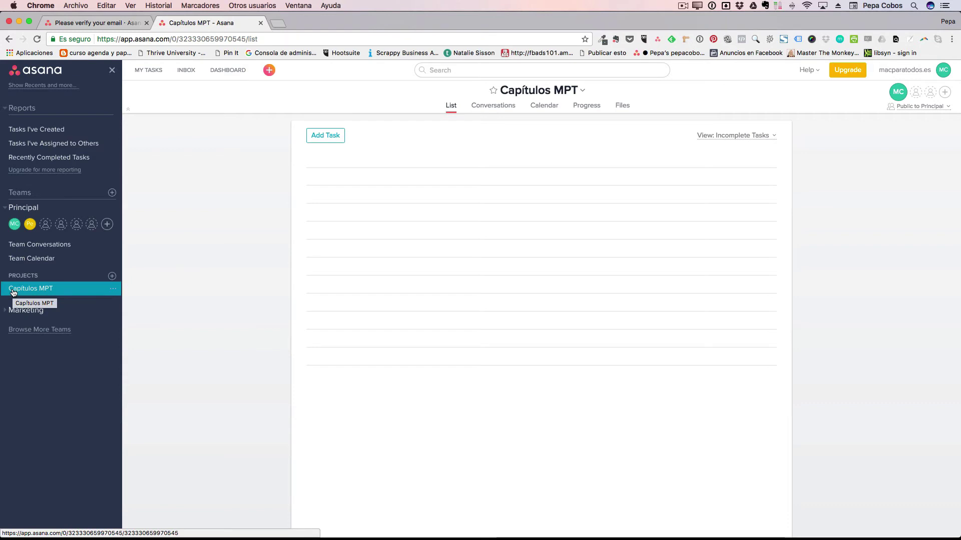
Set Capítulos MPT's highlight colour to blue and add it to the Dashboard.
left_click(113, 290)
mouse_move(149, 306)
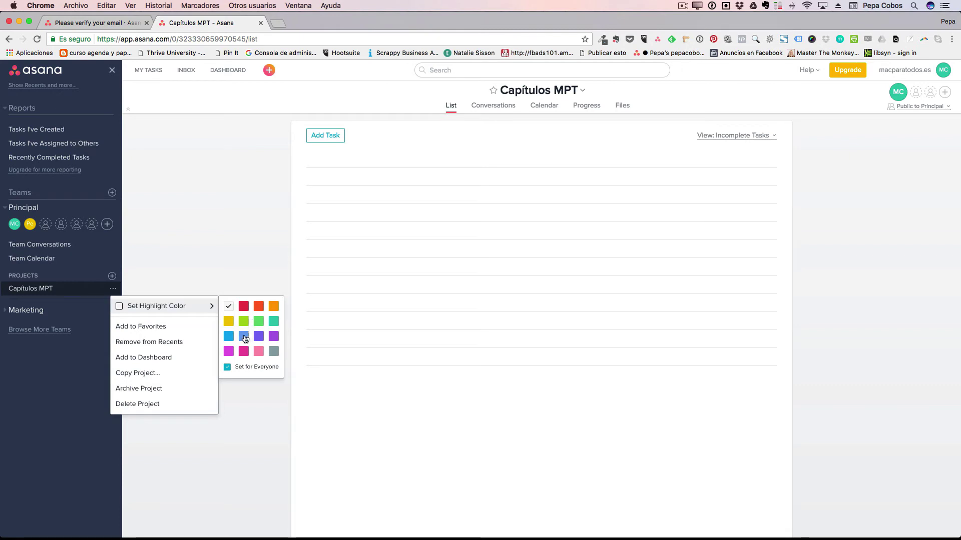
left_click(244, 338)
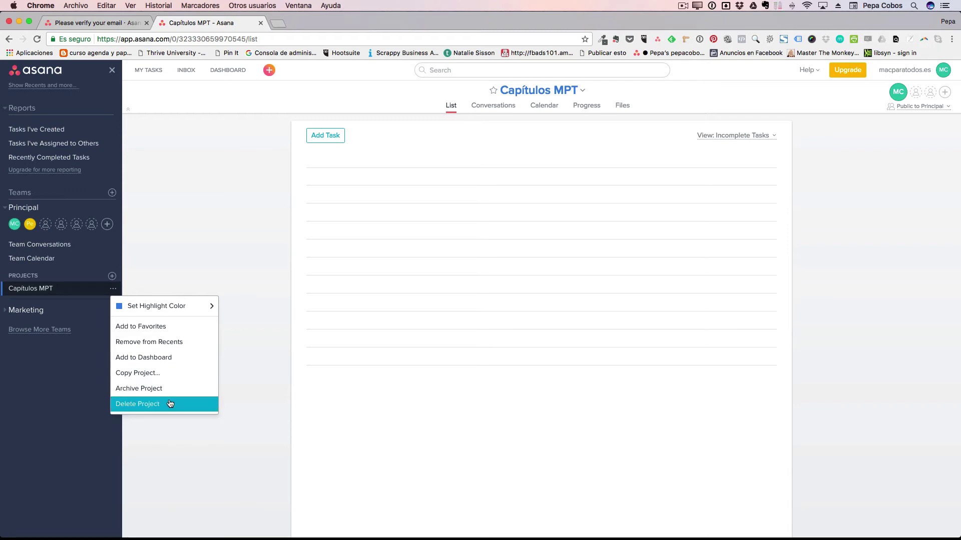
left_click(160, 358)
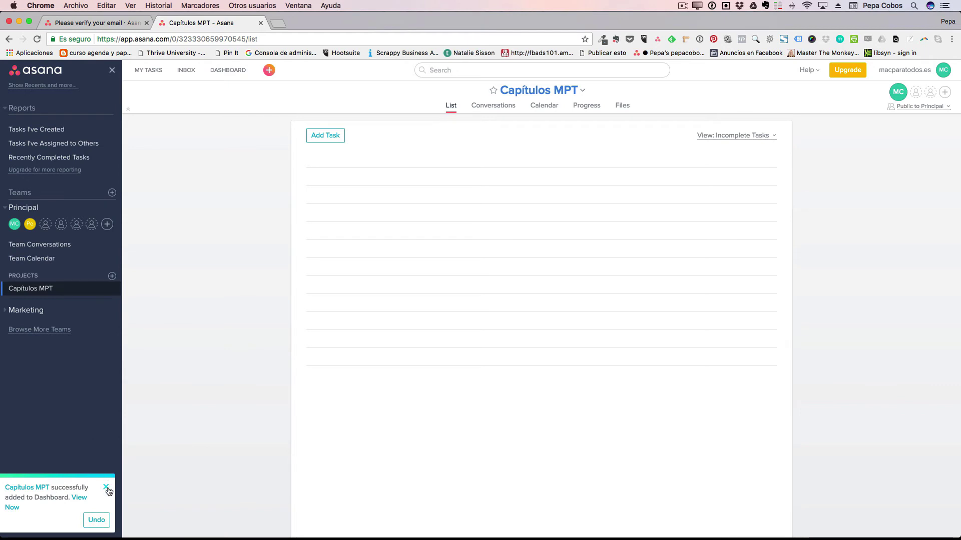
left_click(107, 489)
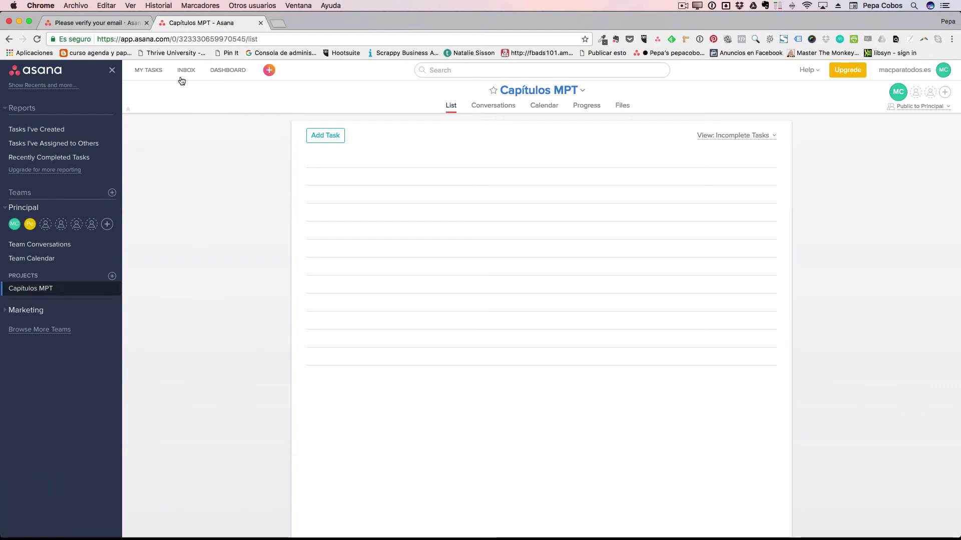
left_click(231, 72)
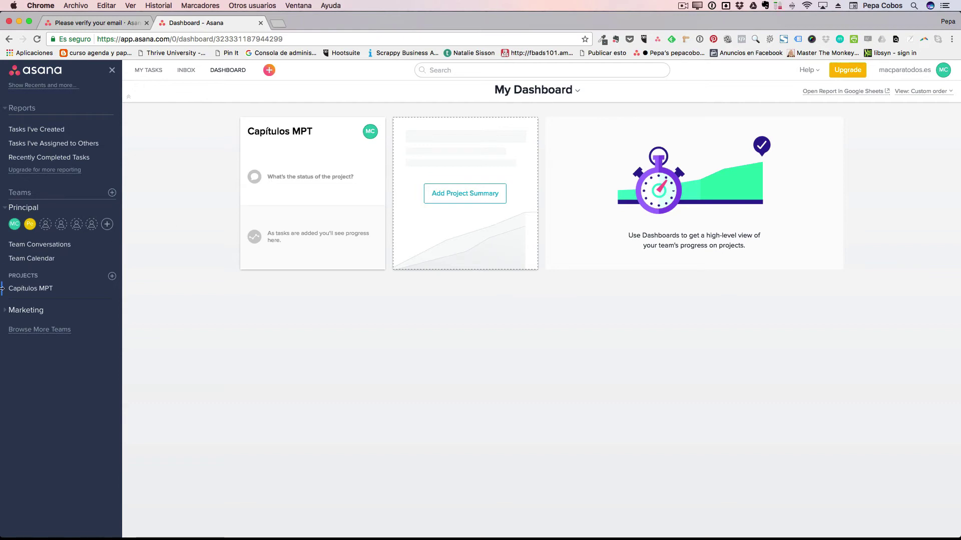
left_click(36, 291)
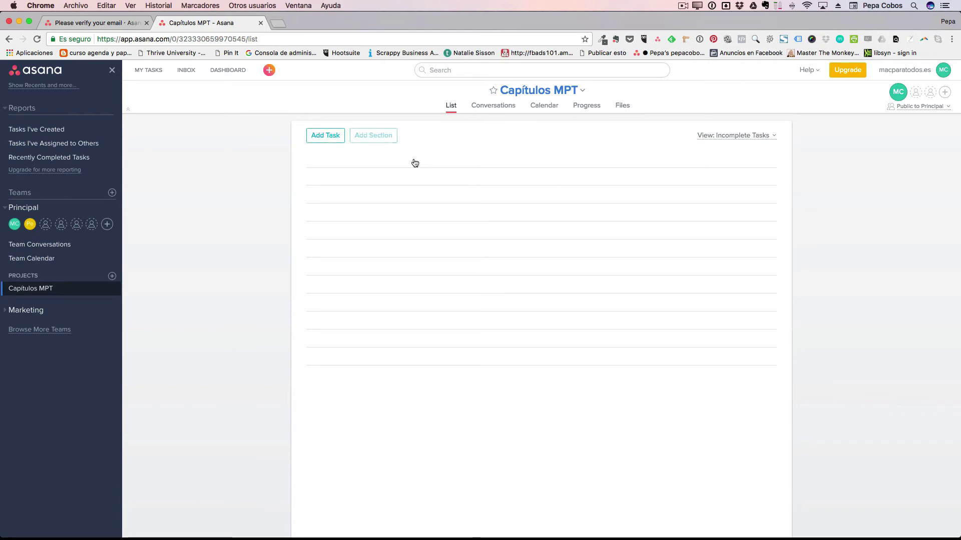
Add task 'Buscar información relevante' described 'Buscar por internet todo lo que pueda servir'.
left_click(325, 166)
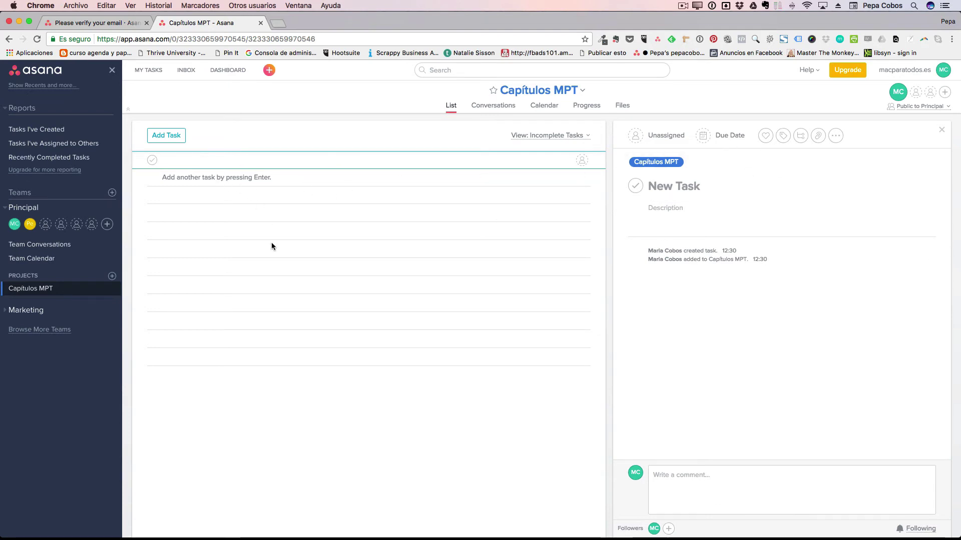
type("Buscar in")
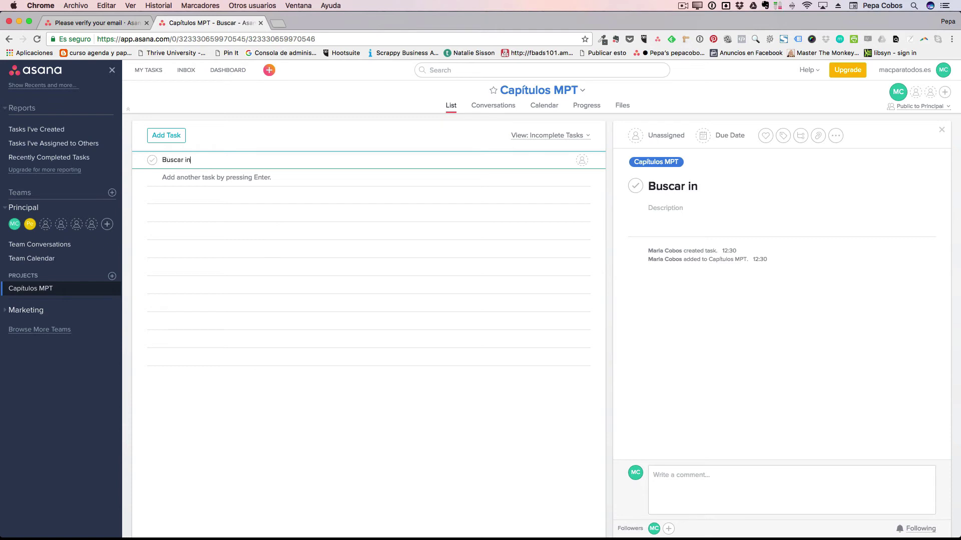
type("fromación")
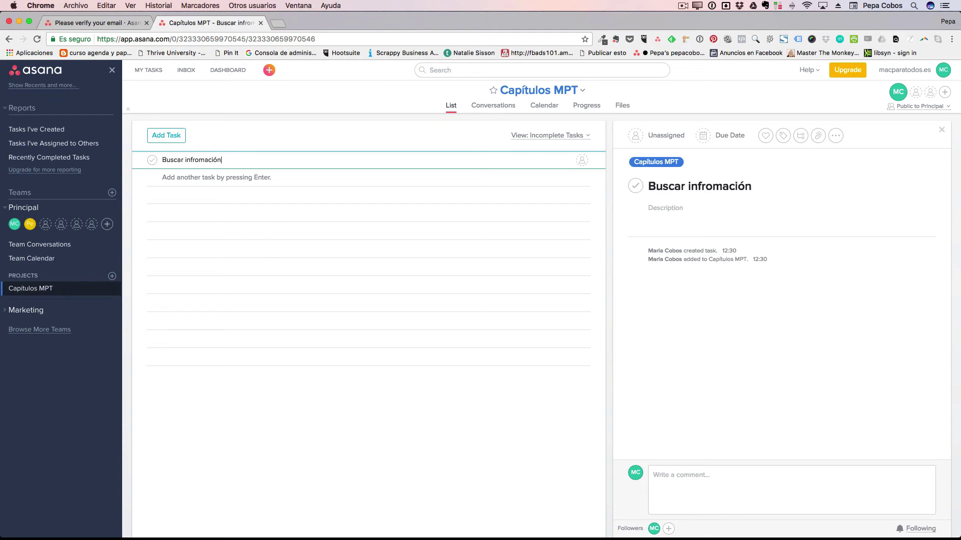
type(" relevante")
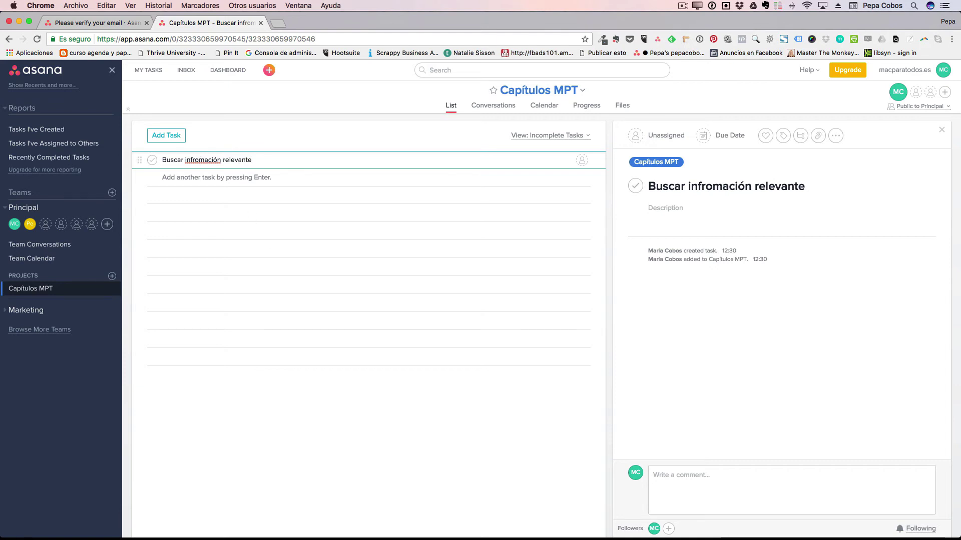
left_click(198, 159)
key("BackSpace")
key("BackSpace")
type("or")
left_click(686, 209)
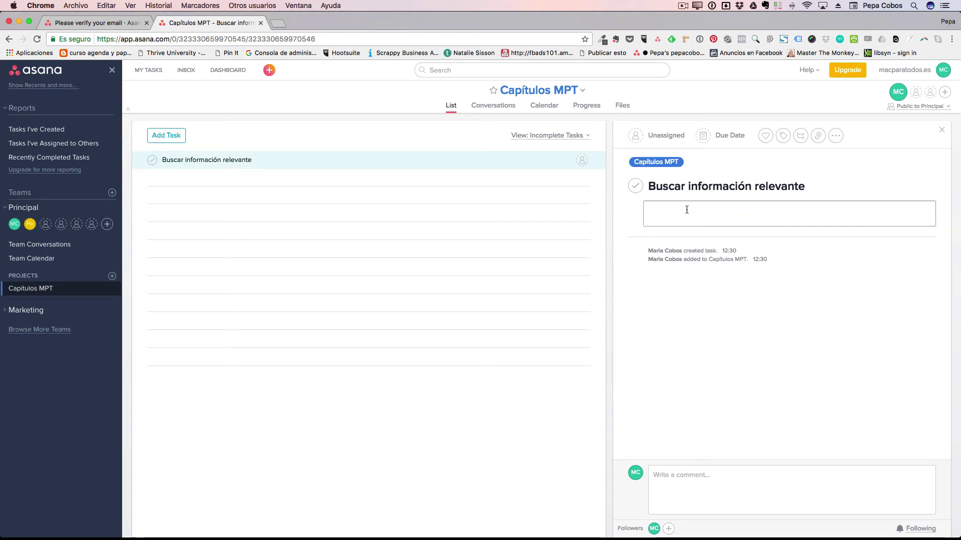
type("Buscar por internet todo lo que poueda servir")
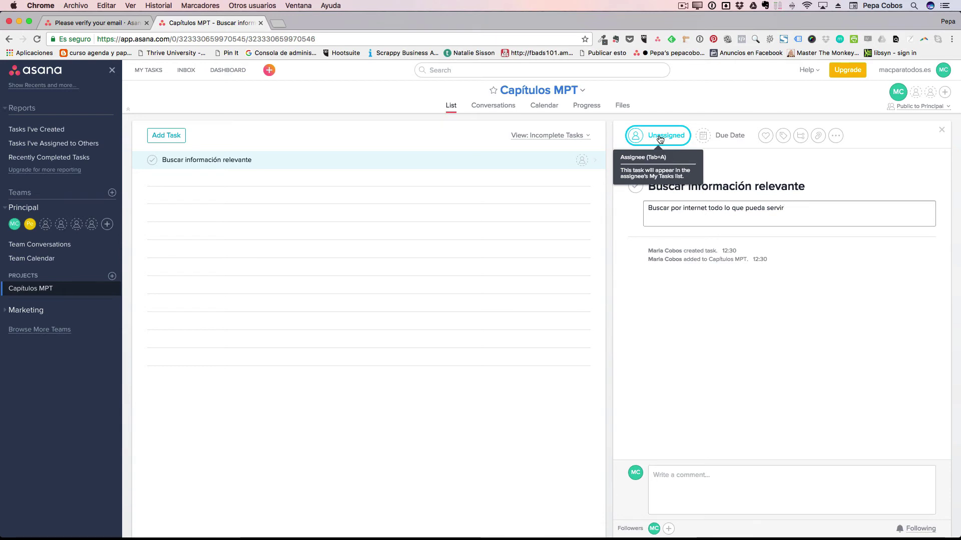
Assign the task to a teammate, set it due 24 May 2017, and like then unlike it.
left_click(658, 137)
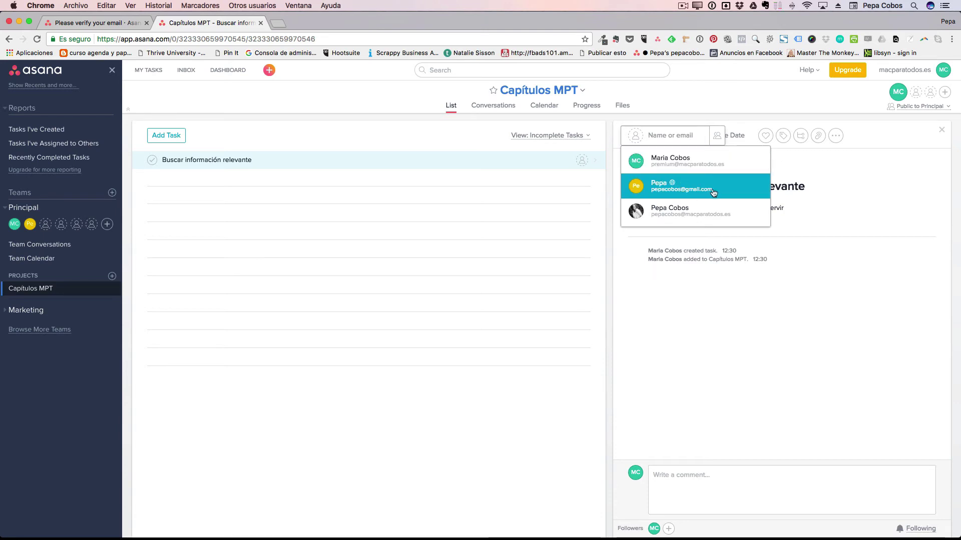
left_click(684, 190)
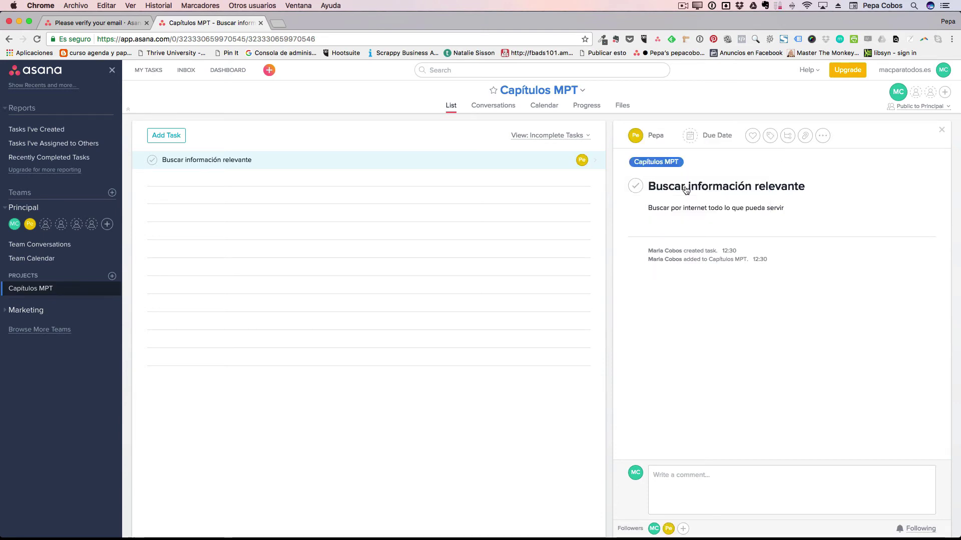
left_click(715, 137)
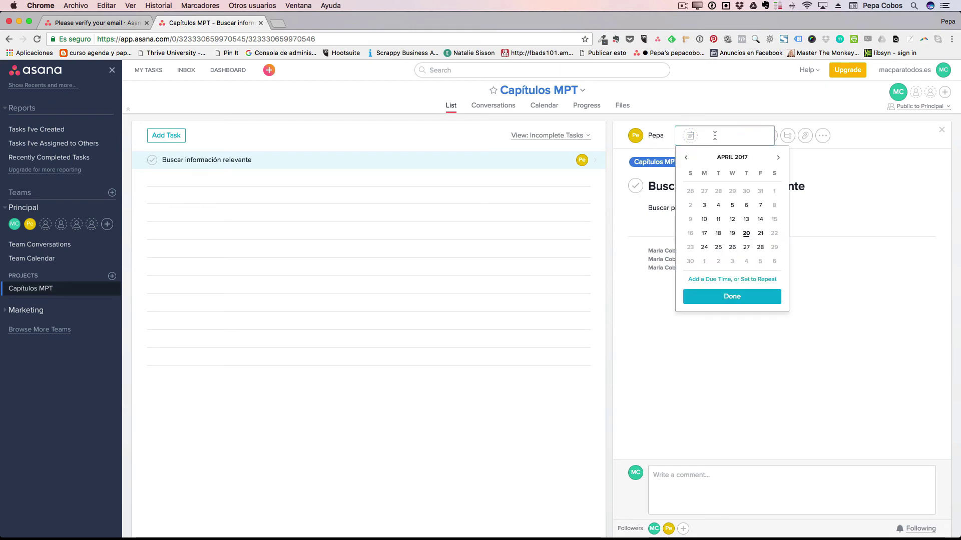
left_click(778, 157)
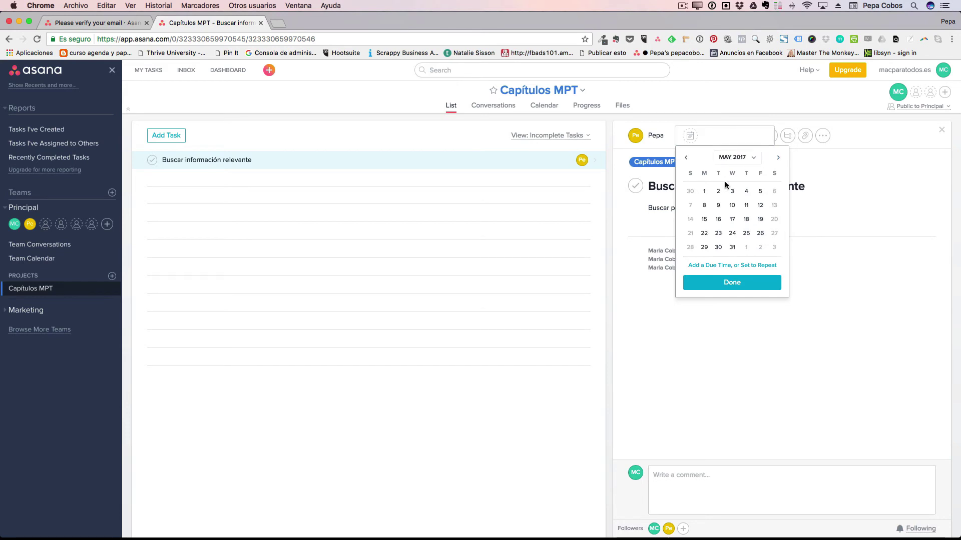
left_click(732, 233)
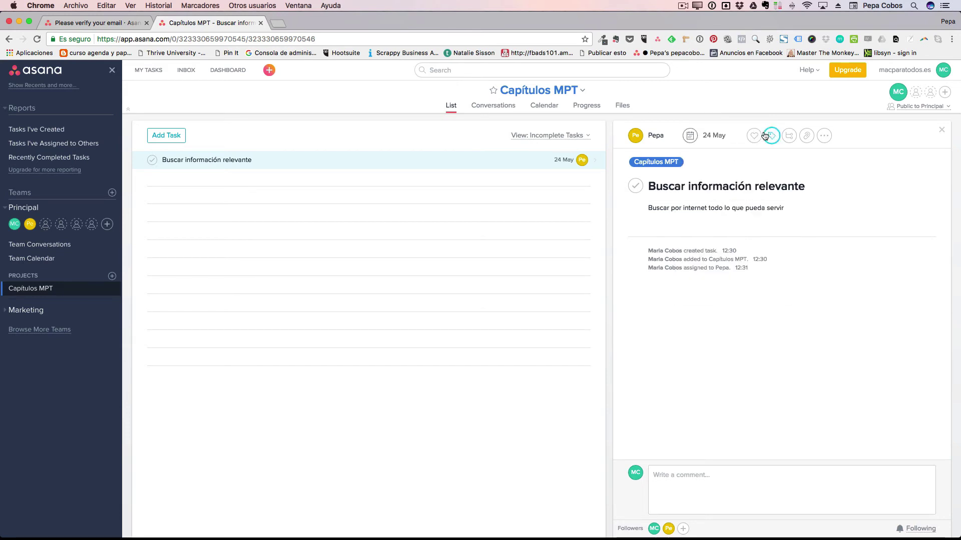
left_click(753, 136)
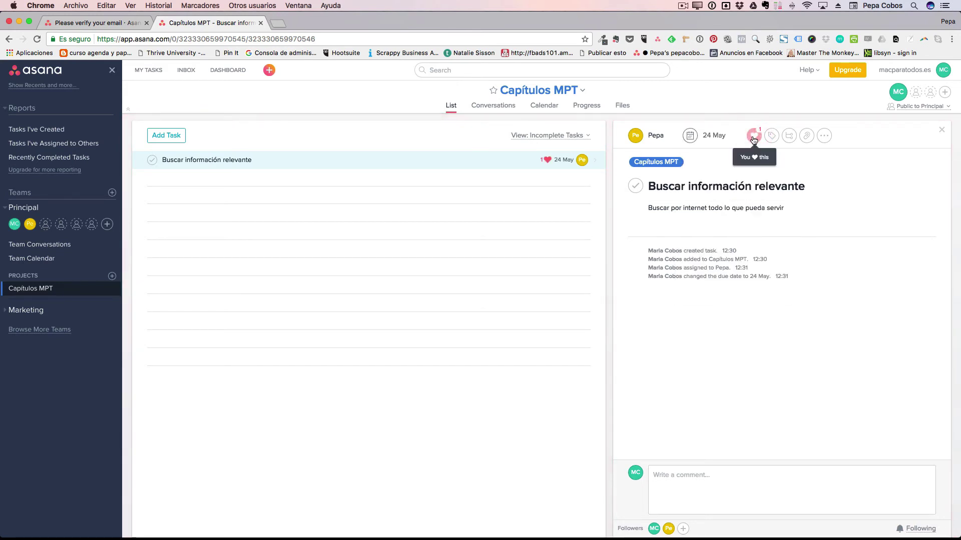
left_click(754, 138)
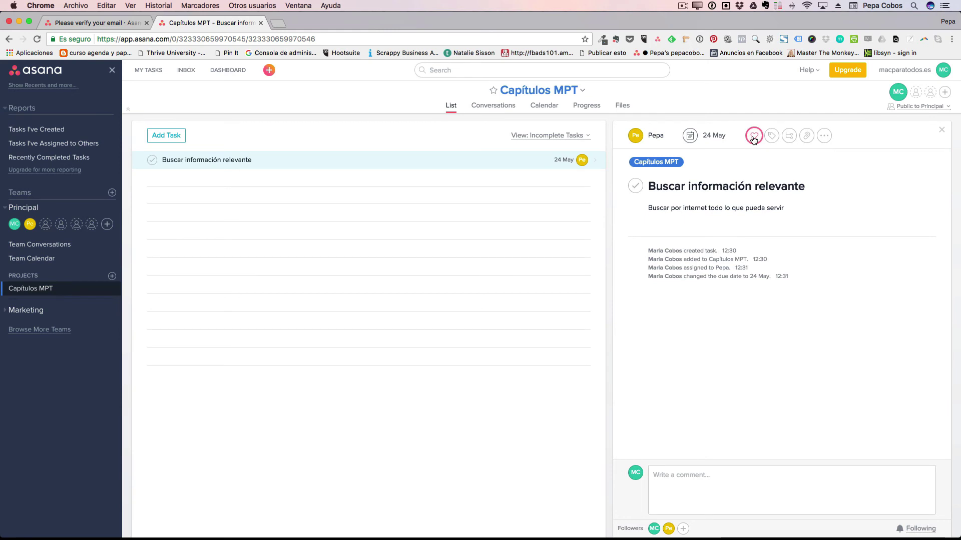
Add subtasks 'Encontrar las páginas', 'Marcar las favoritas', 'Apuntar guión', then start a blank task.
left_click(789, 139)
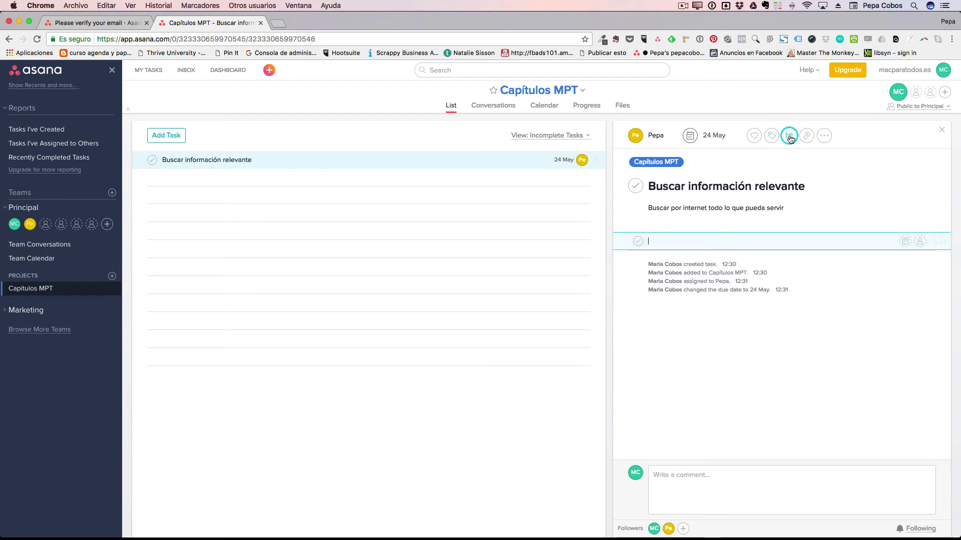
left_click(727, 241)
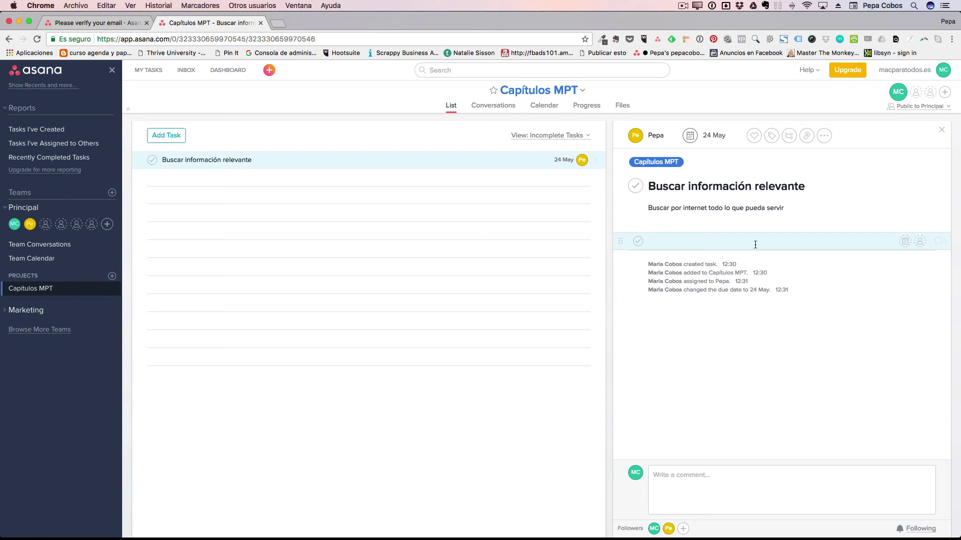
left_click(712, 244)
type("E")
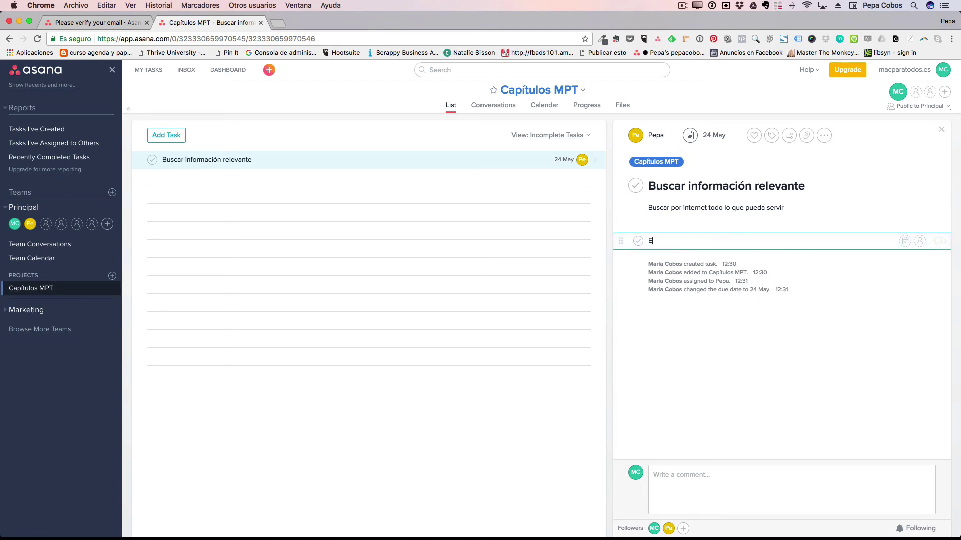
type("ncontrar las")
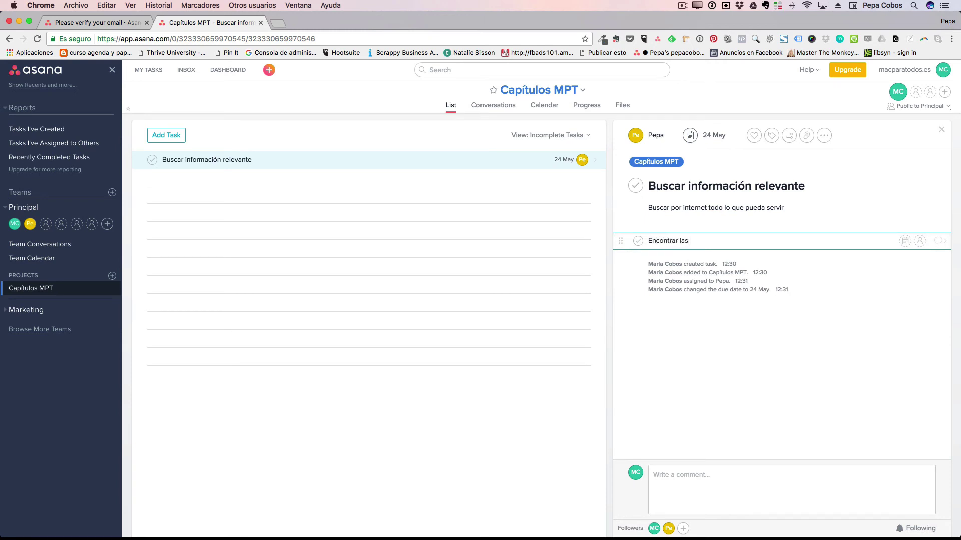
type(" páginas")
key("Return")
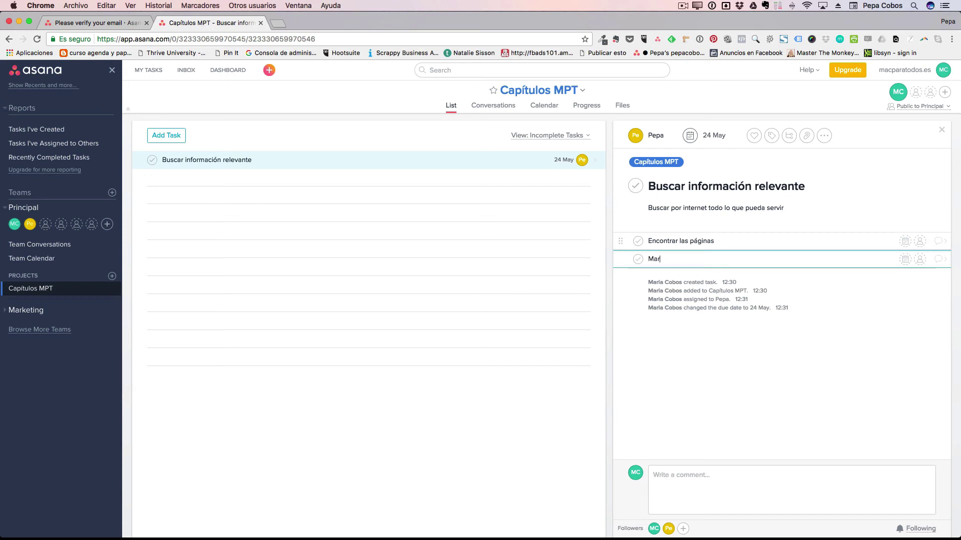
type("Marcar las favoritas")
key("Return")
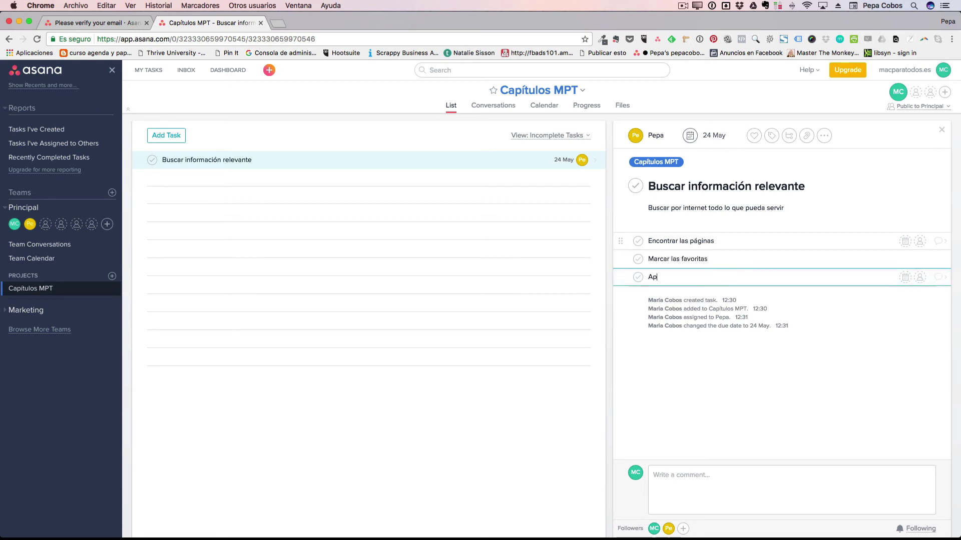
type("Apunya")
key("BackSpace")
type("r guión")
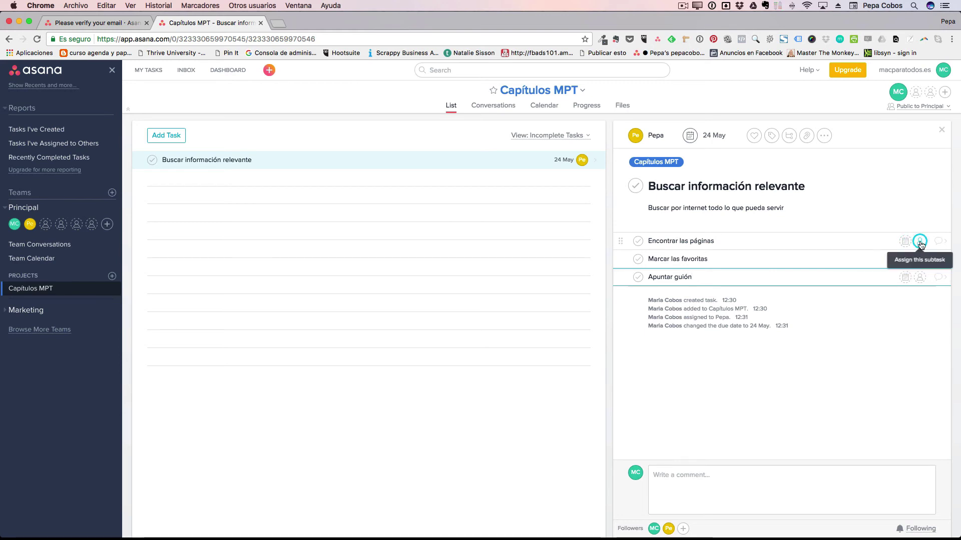
left_click(879, 221)
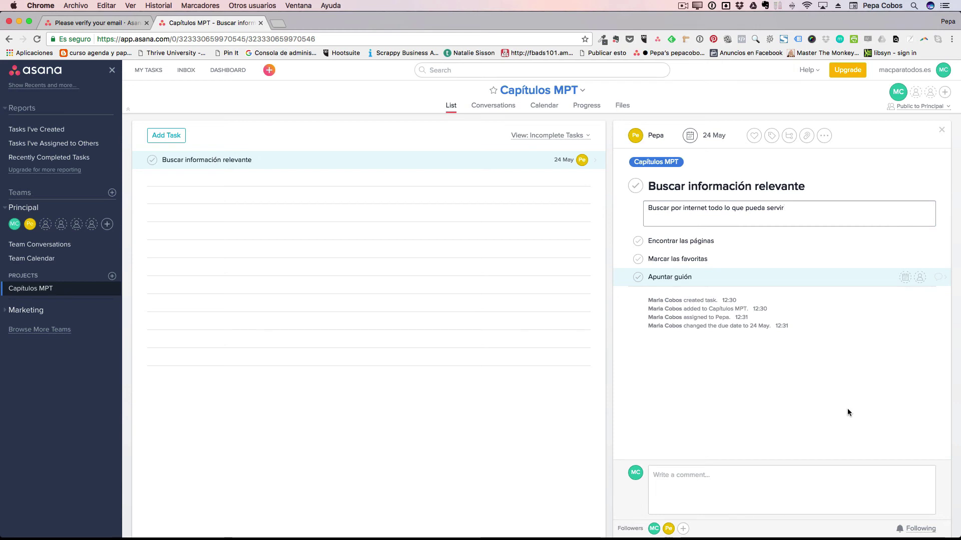
left_click(291, 181)
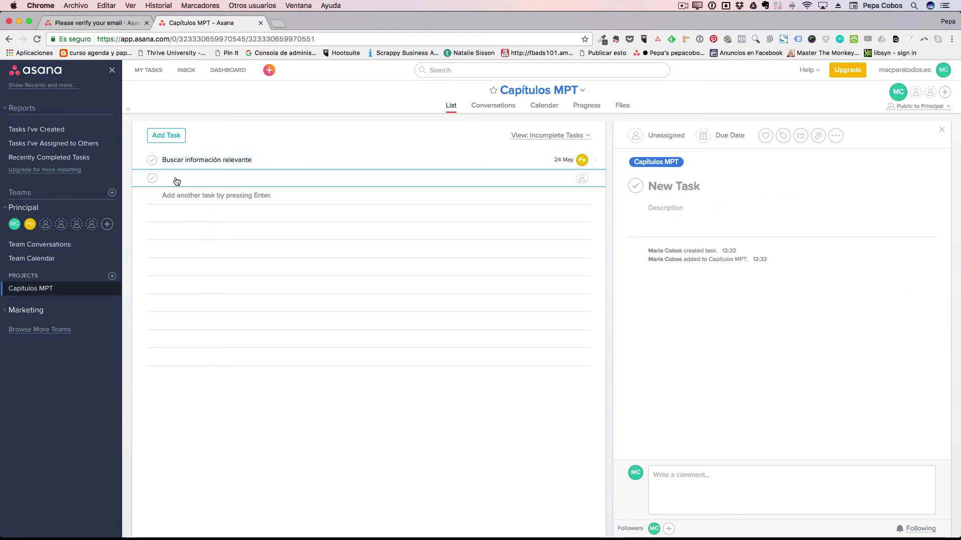
From the Dashboard, post a green status for Capítulos MPT reading 'Proyecto en marcha'.
left_click(224, 73)
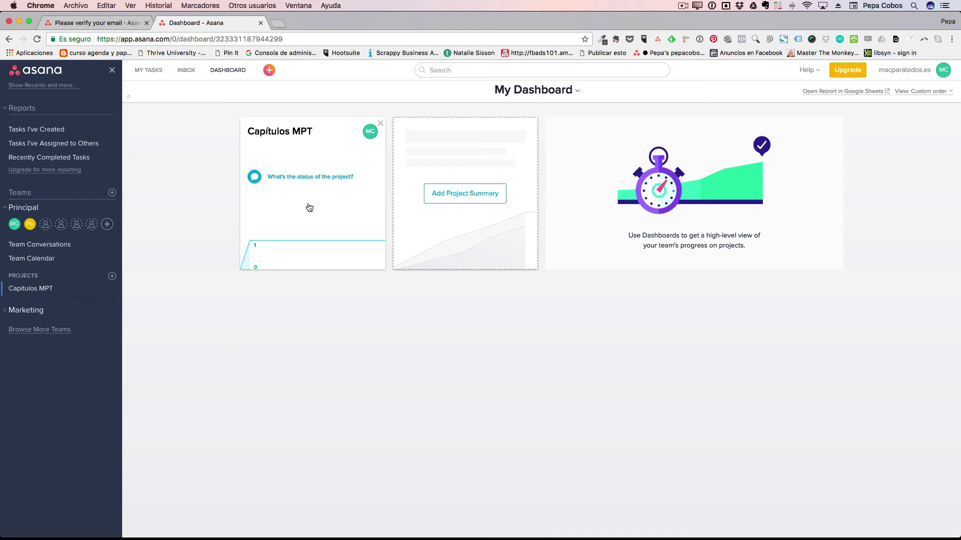
left_click(317, 179)
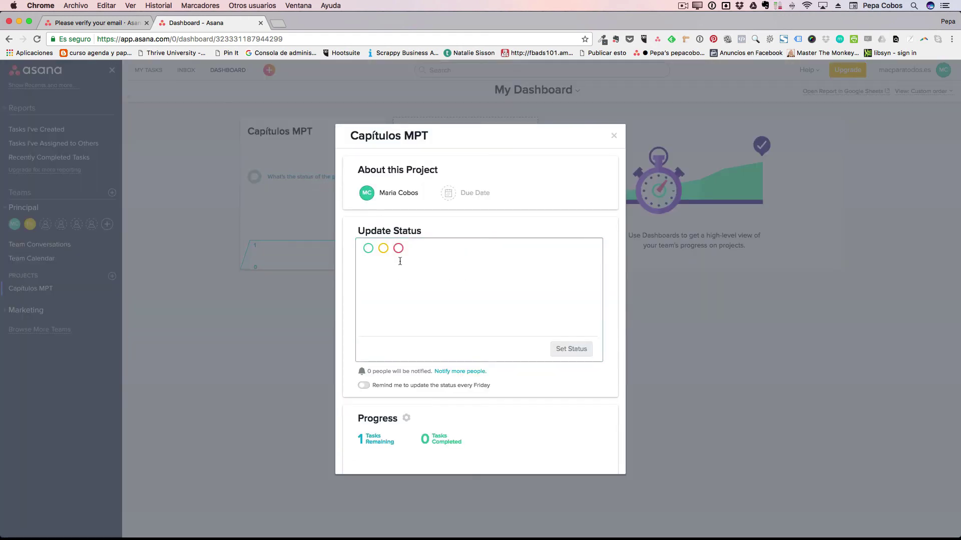
left_click(368, 249)
type("Proyecto en marcha")
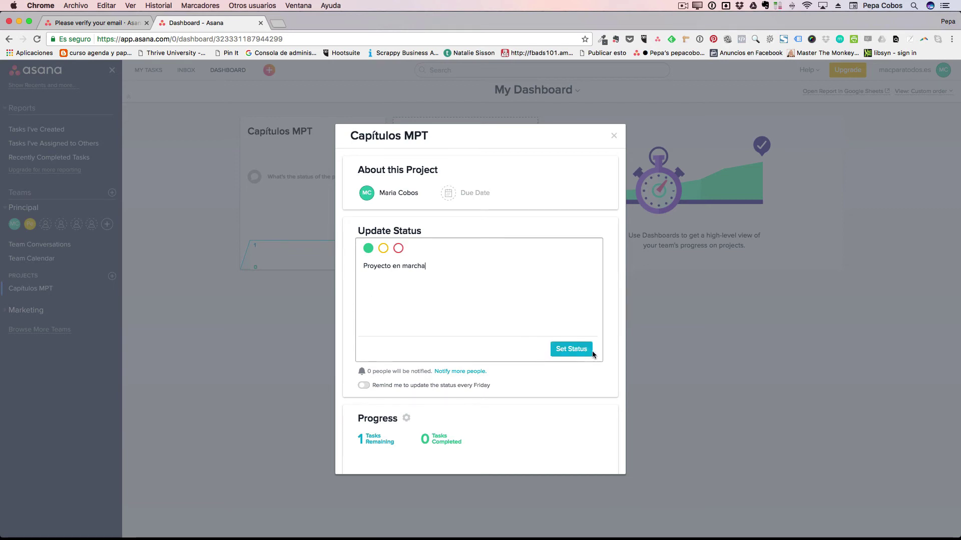
left_click(586, 349)
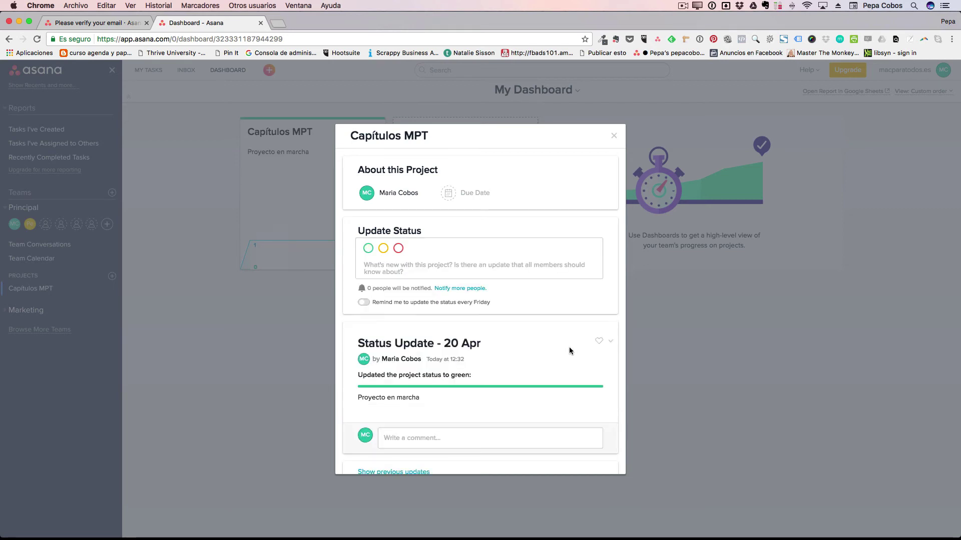
left_click(613, 136)
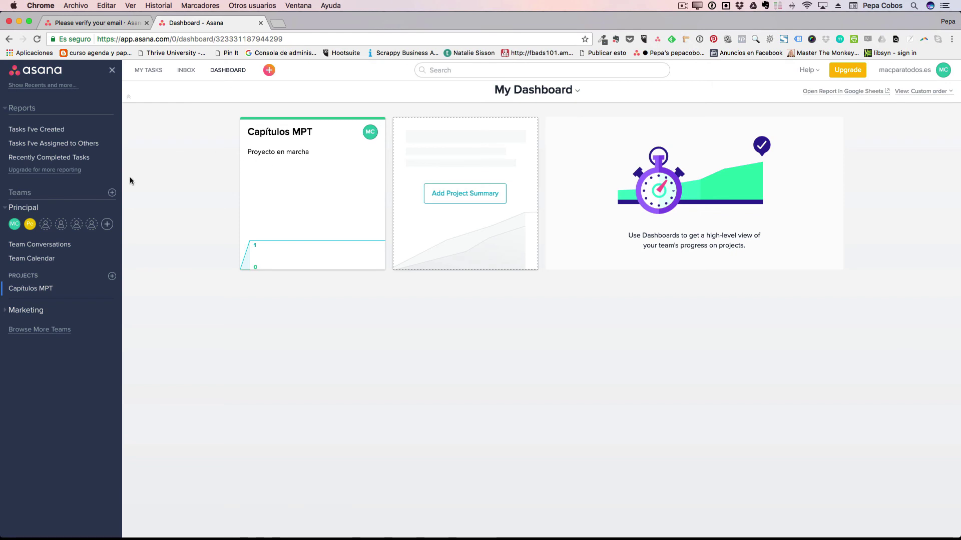
Open Buscar información relevante in Capítulos MPT and explore its attach, actions and comment options.
left_click(46, 290)
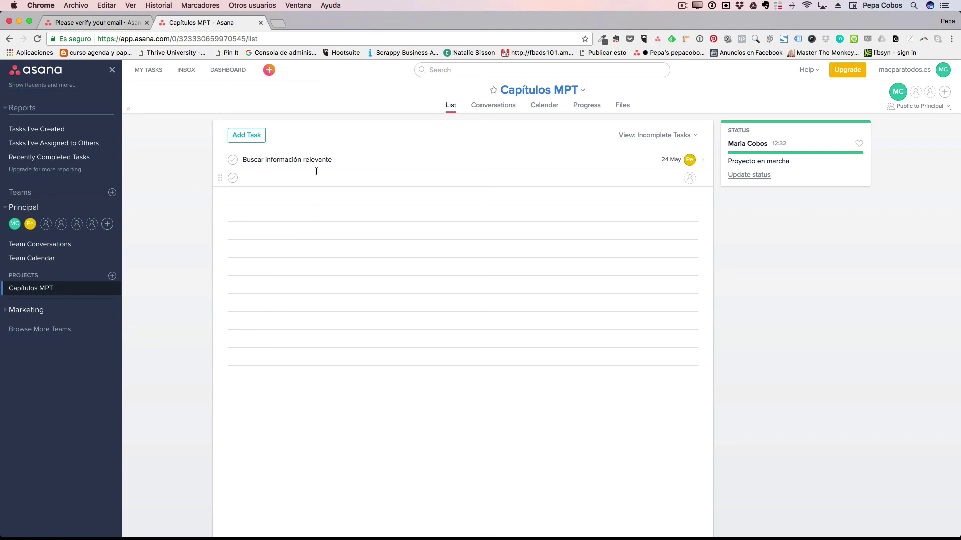
left_click(350, 160)
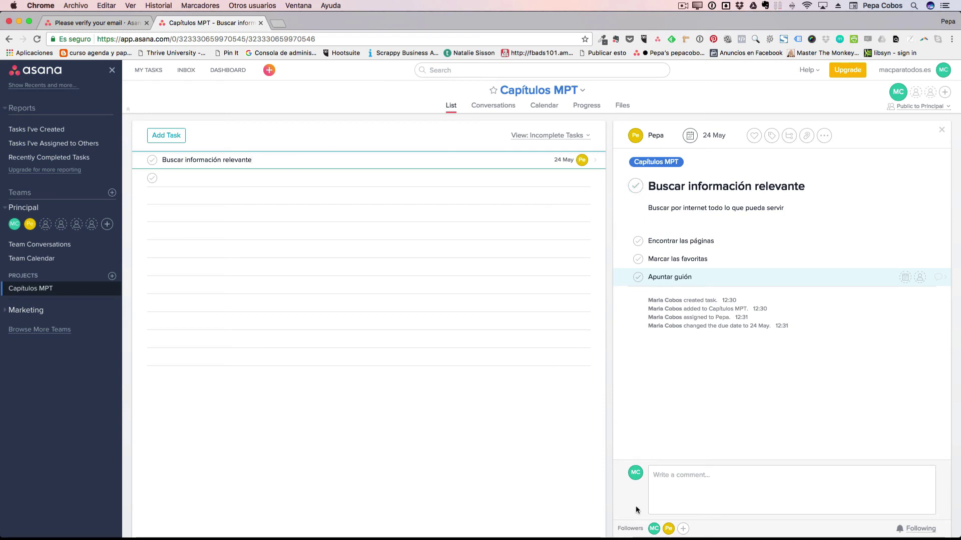
left_click(680, 486)
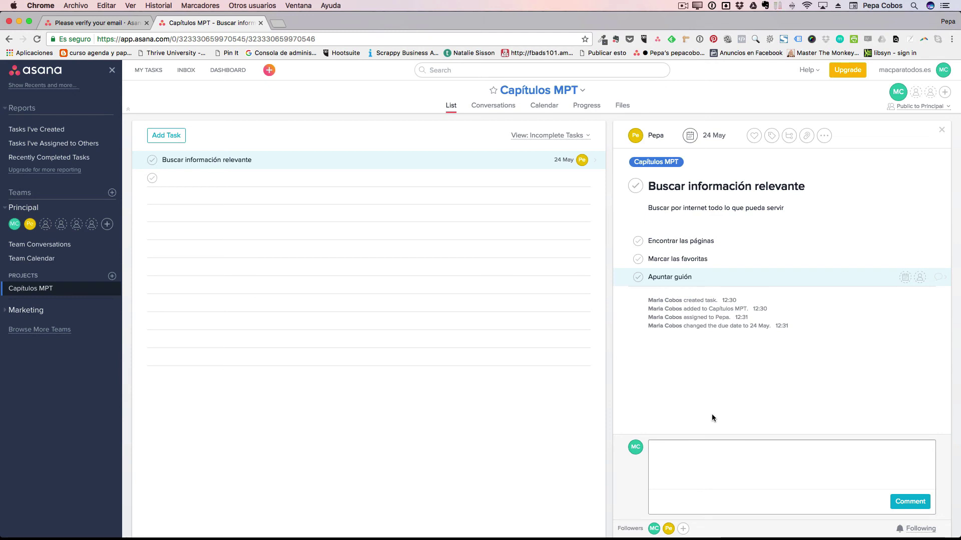
left_click(806, 137)
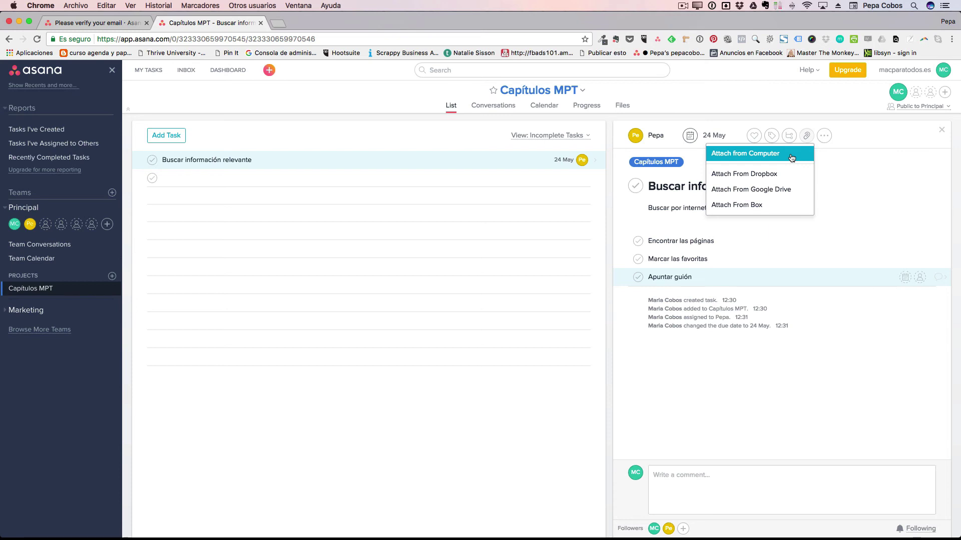
left_click(824, 136)
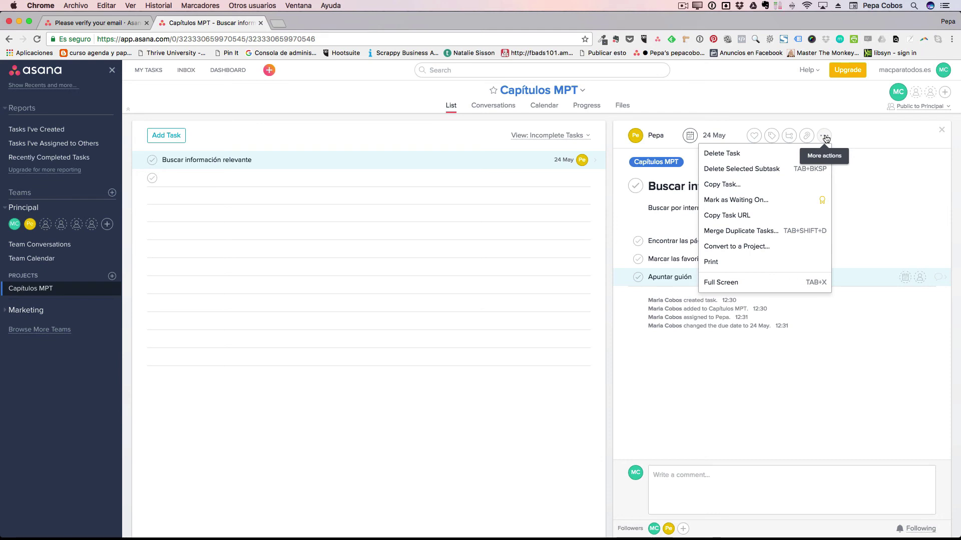
left_click(750, 375)
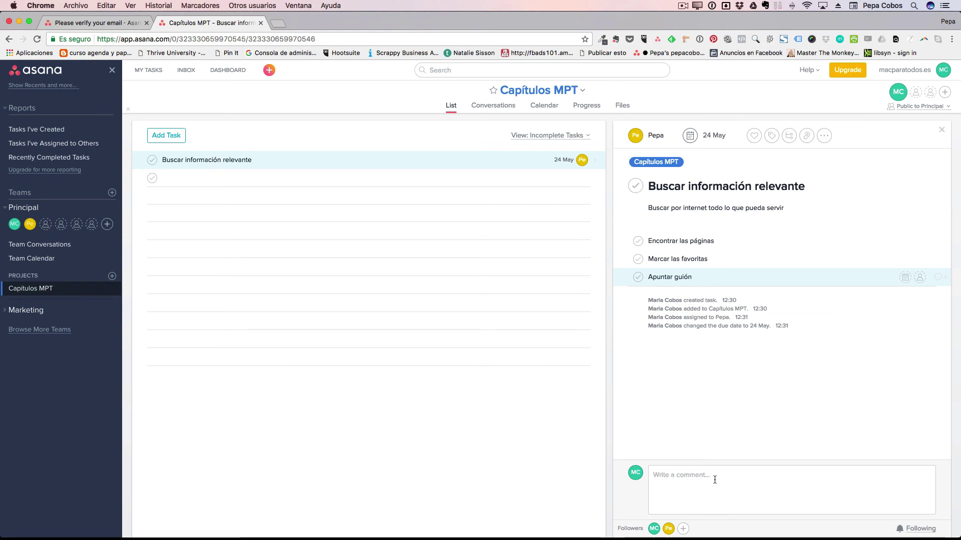
left_click(687, 476)
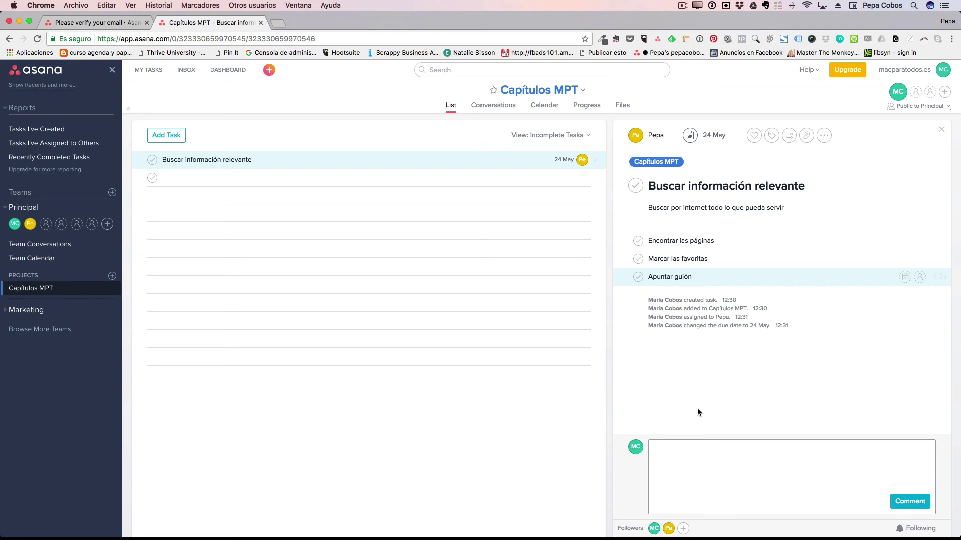
Browse the Calendar view showing the task on 24 May, then switch to Progress.
left_click(546, 106)
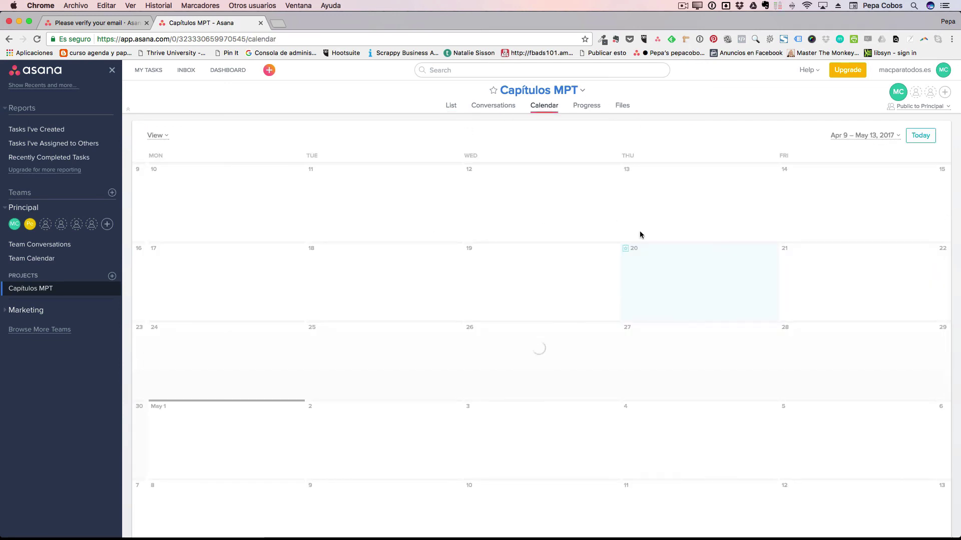
scroll(640, 235, "down", 5)
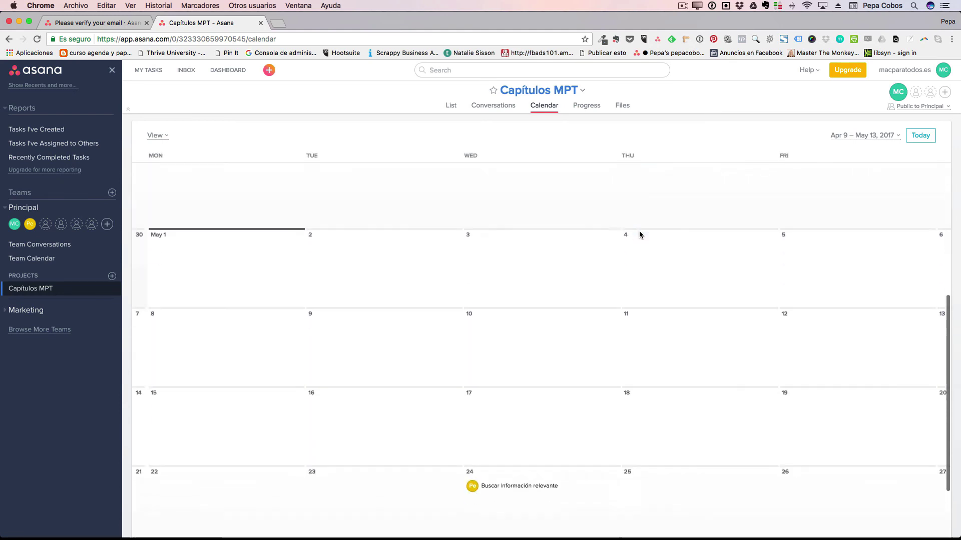
scroll(640, 234, "down", 2)
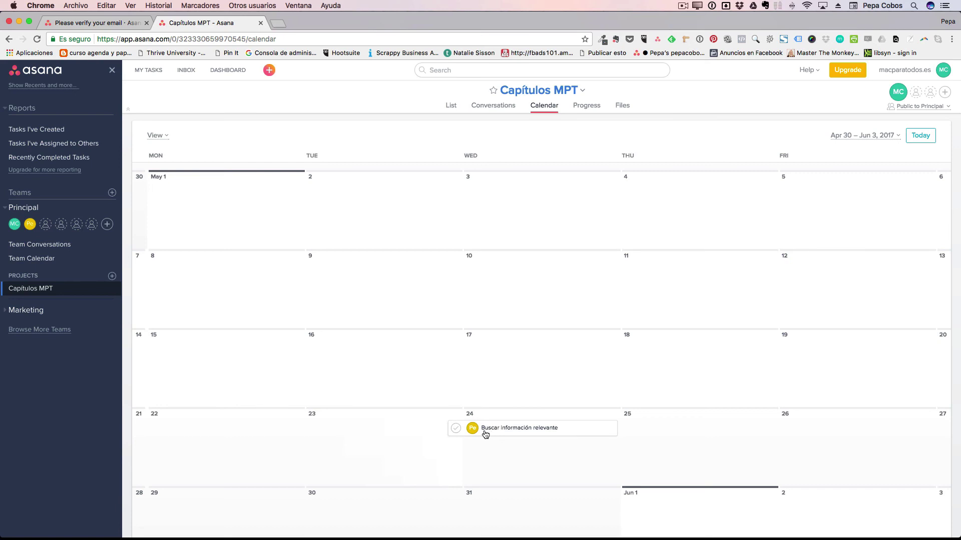
left_click(456, 429)
scroll(562, 445, "up", 8)
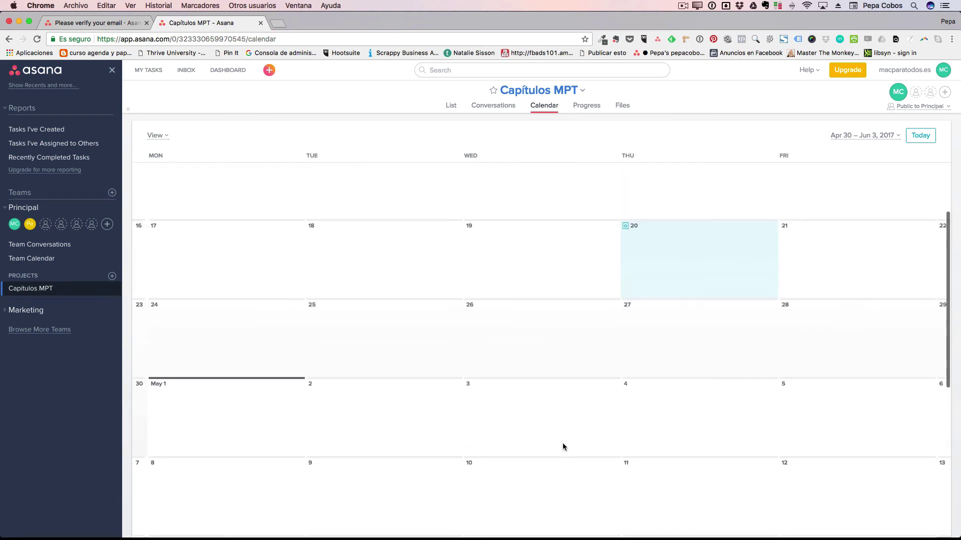
scroll(563, 447, "down", 8)
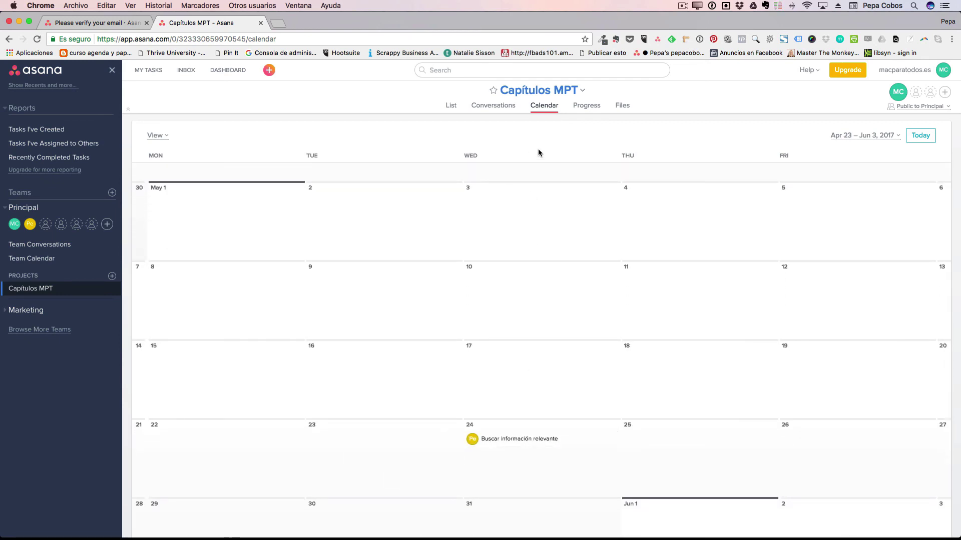
left_click(586, 105)
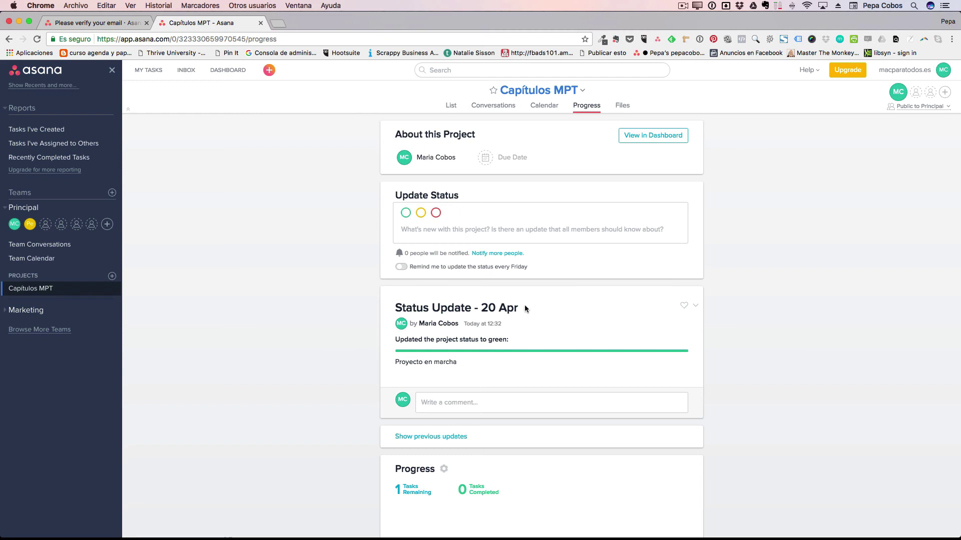
Look over the Progress page and the empty Files tab, then return to the List view.
scroll(506, 355, "down", 5)
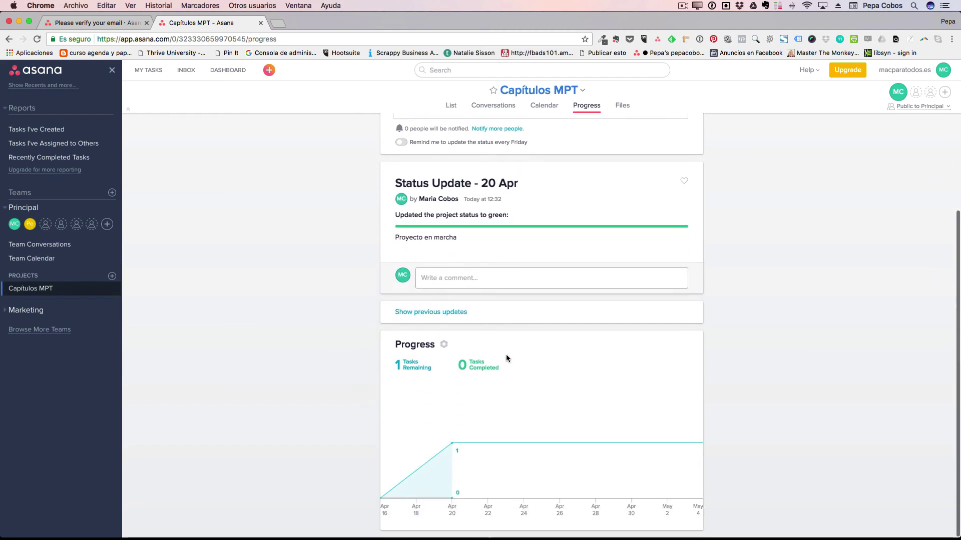
scroll(506, 354, "up", 5)
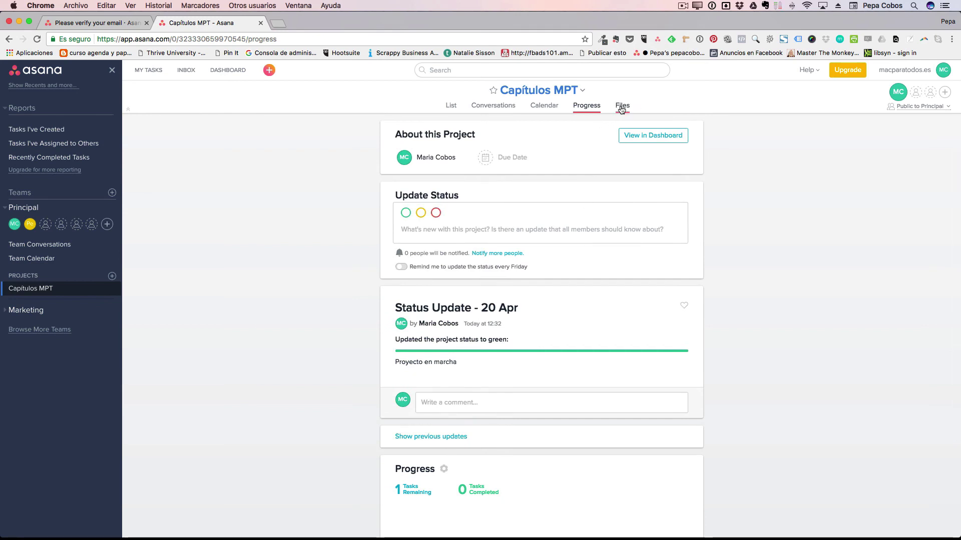
left_click(621, 108)
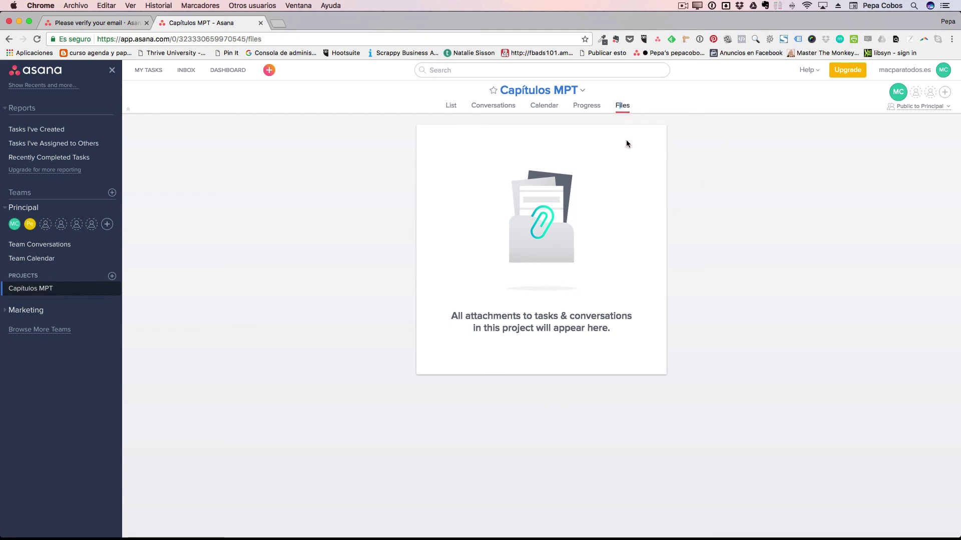
left_click(450, 106)
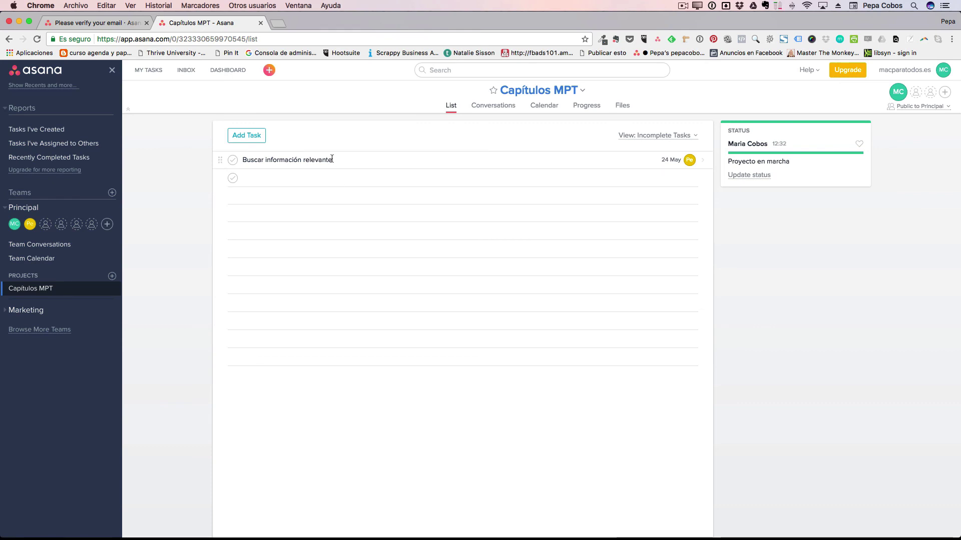
Create a Board-layout project named 'Grabación MPT' in the Principal team.
left_click(112, 276)
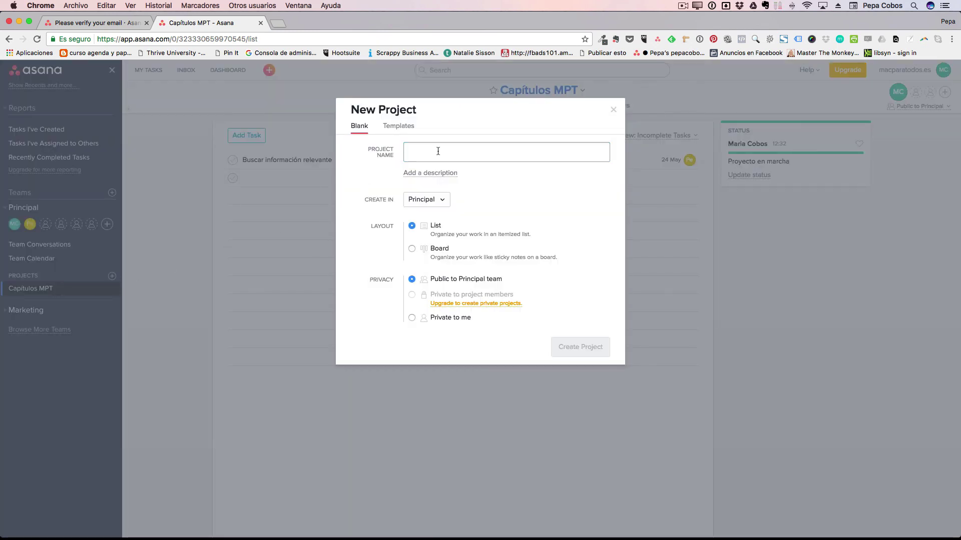
type("Gr")
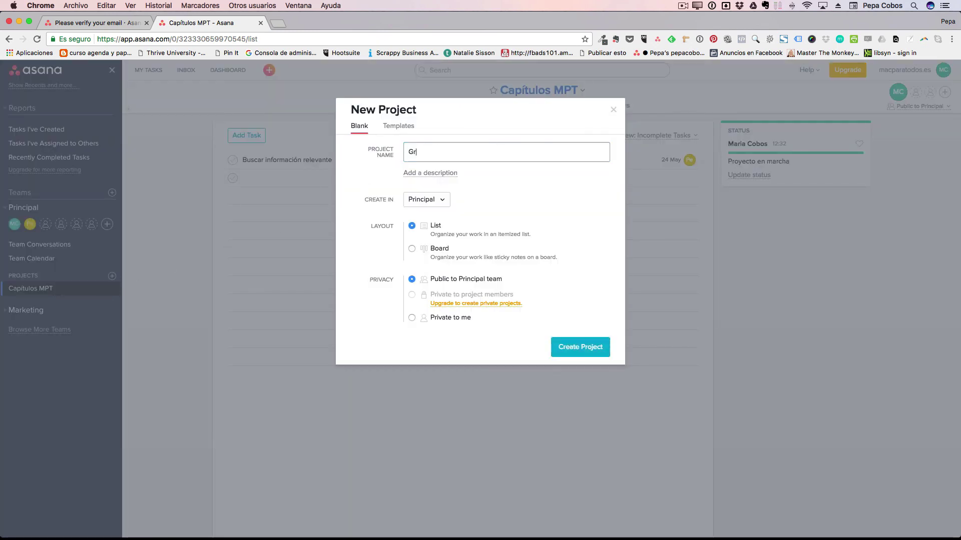
type("abació")
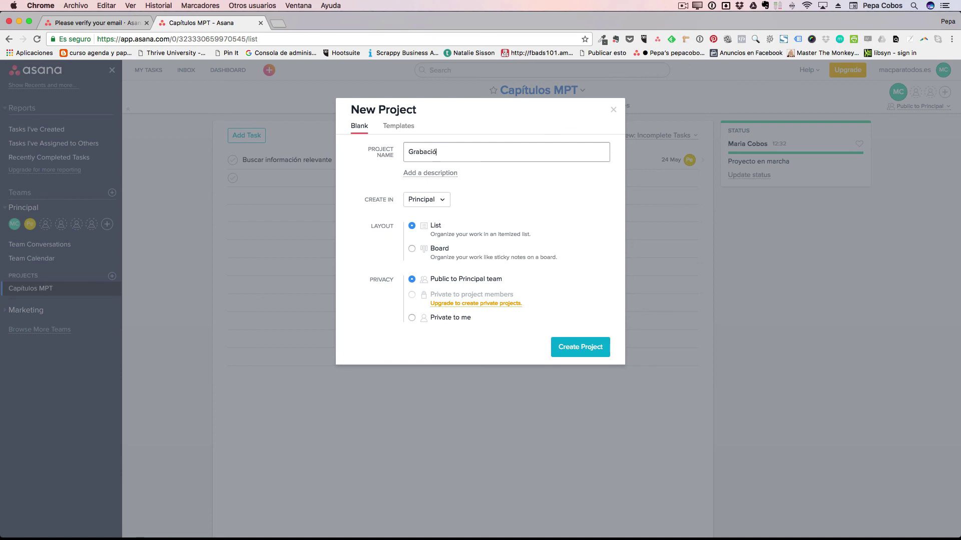
type("n MPT")
left_click(411, 249)
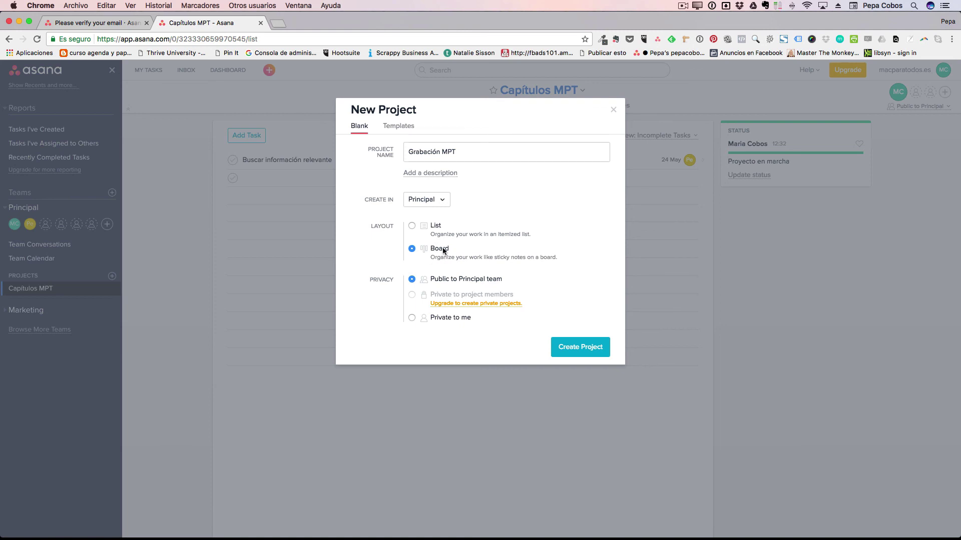
left_click(578, 346)
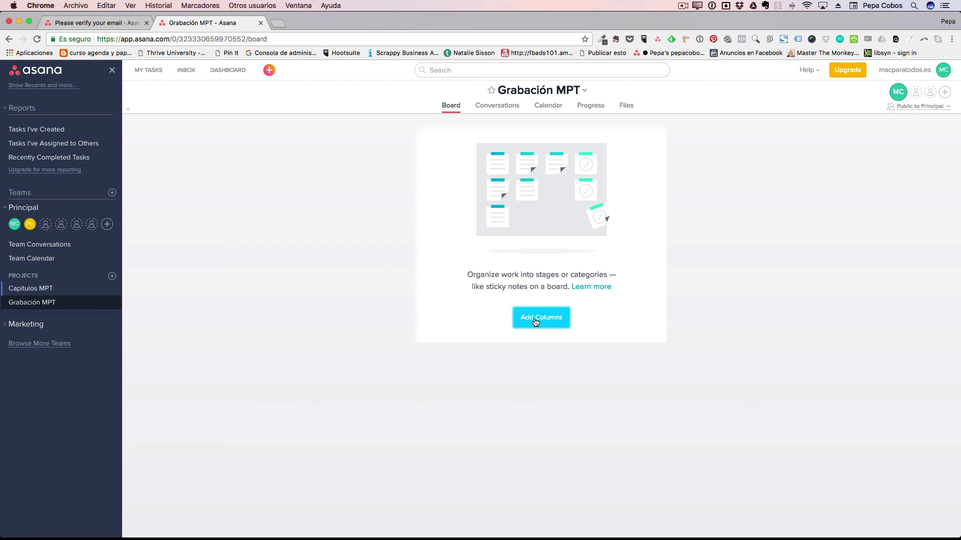
Add the board columns Intros, Contenido and Salidas, starting a card under Intros.
left_click(535, 322)
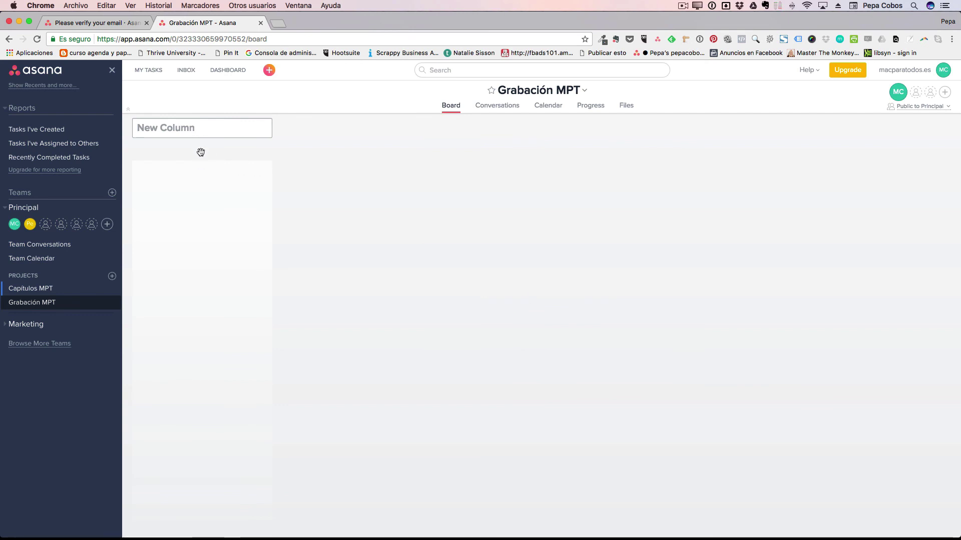
type("Intros")
key("Return")
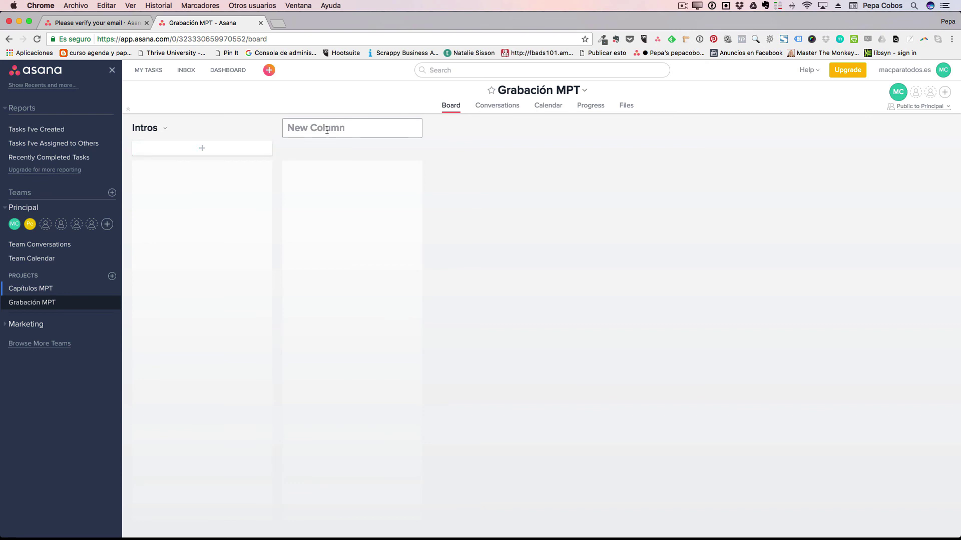
type("Contenido")
key("Return")
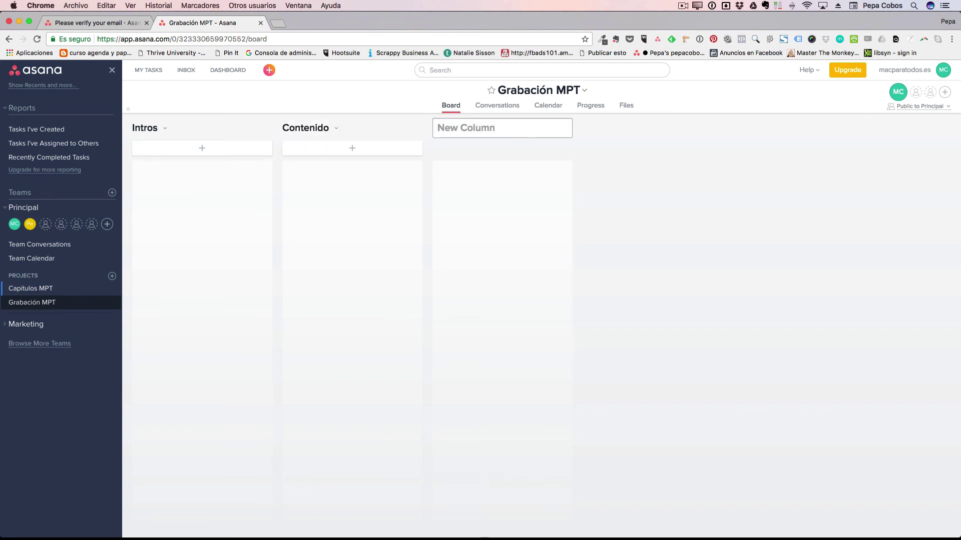
type("Salidas")
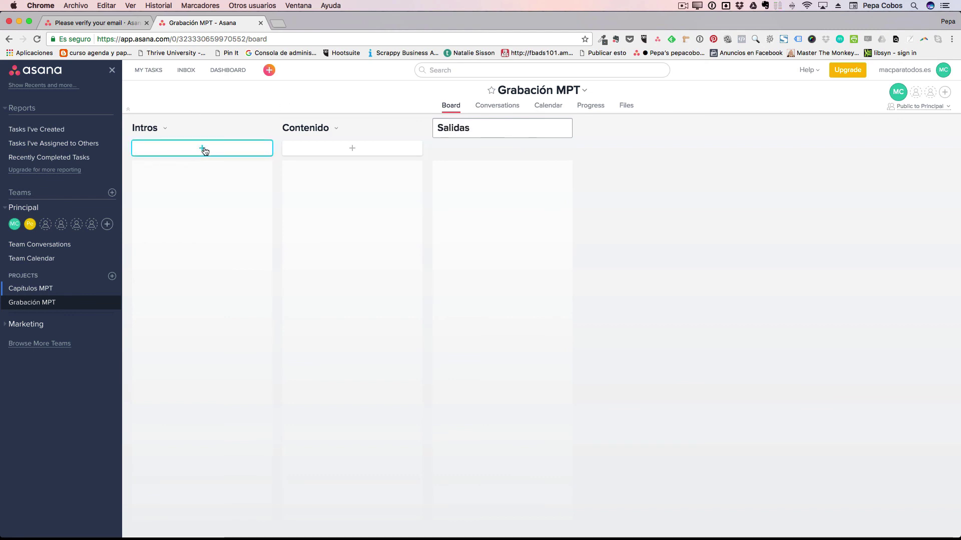
left_click(202, 149)
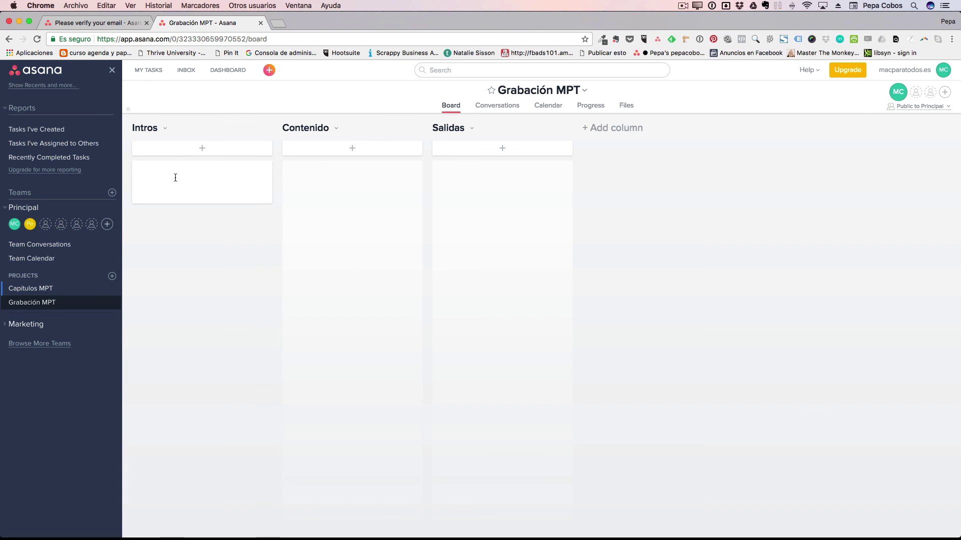
Name the Intros card 'Crear contenido de este primera zona' and set its due date to April 26.
type("Crear contenido de este primera ")
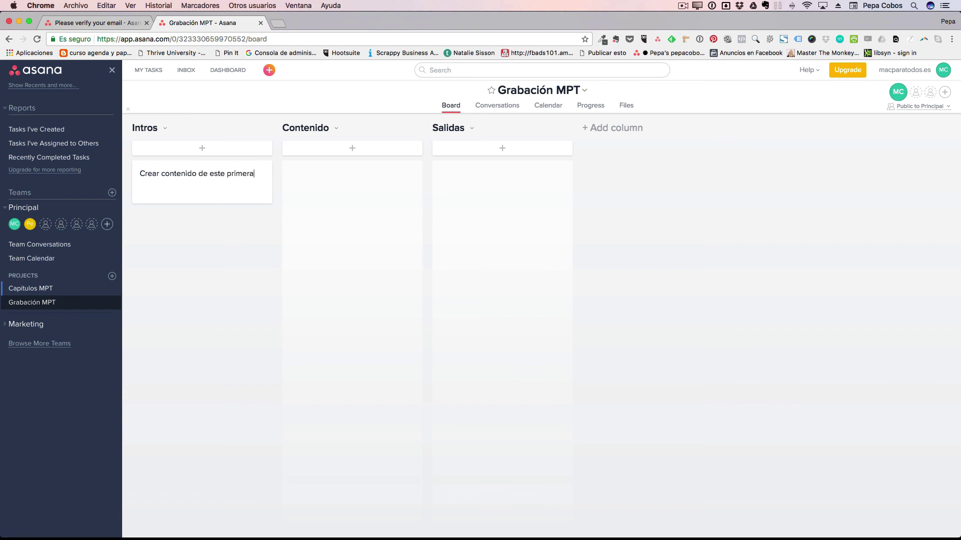
type("zona")
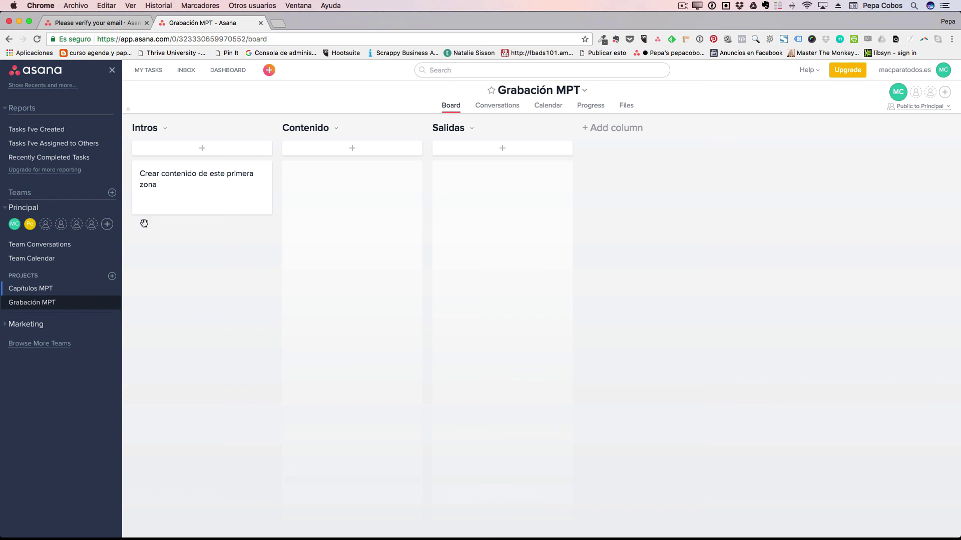
left_click(177, 245)
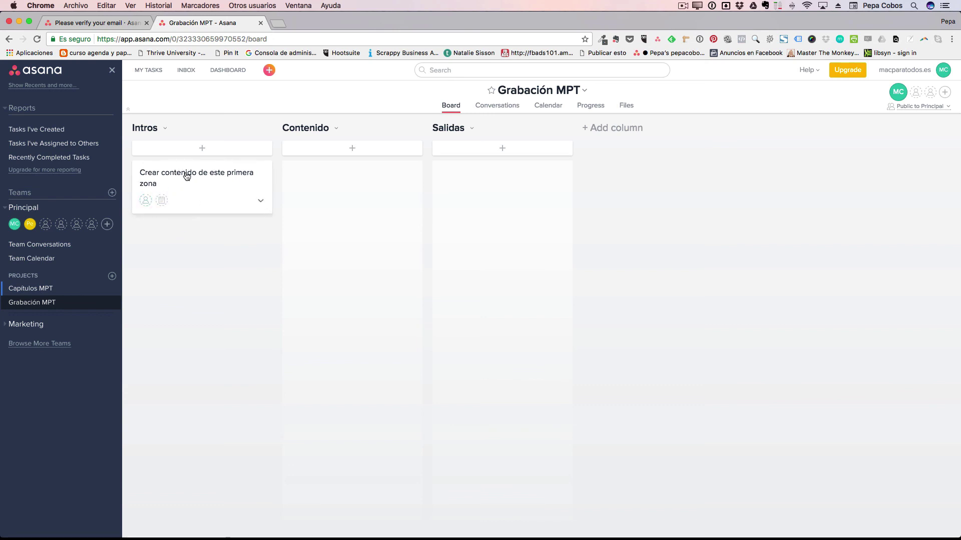
left_click(162, 201)
left_click(207, 313)
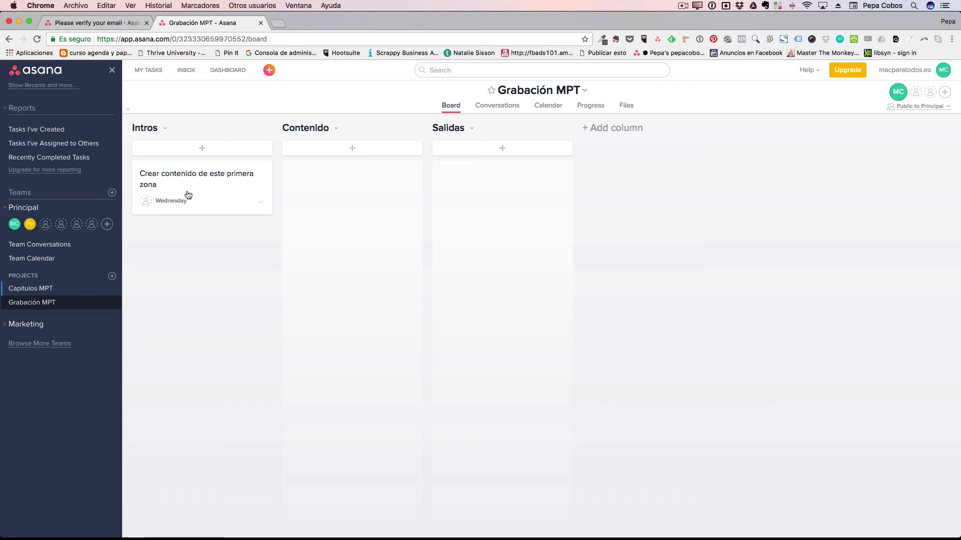
Check the card's assignee options and view its full task details, then return to the board.
left_click(147, 202)
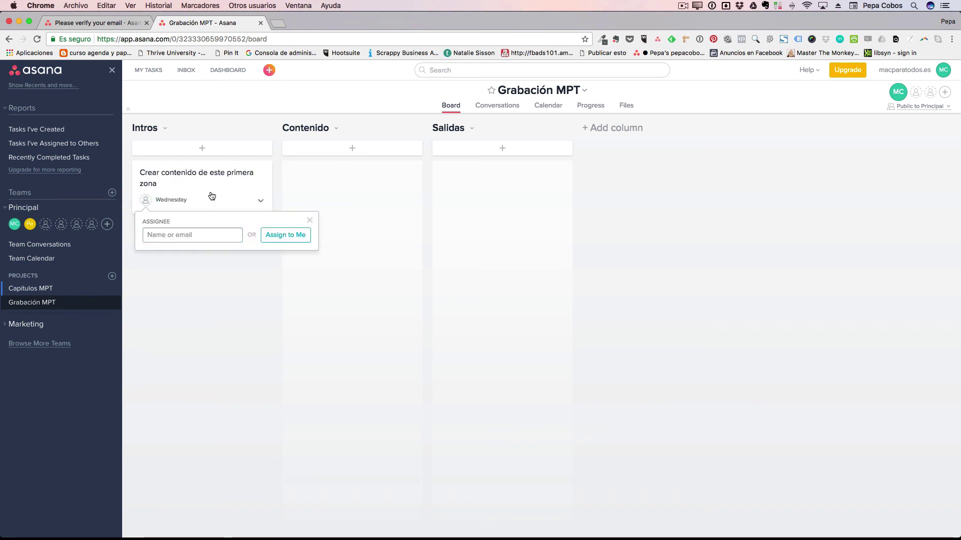
left_click(213, 191)
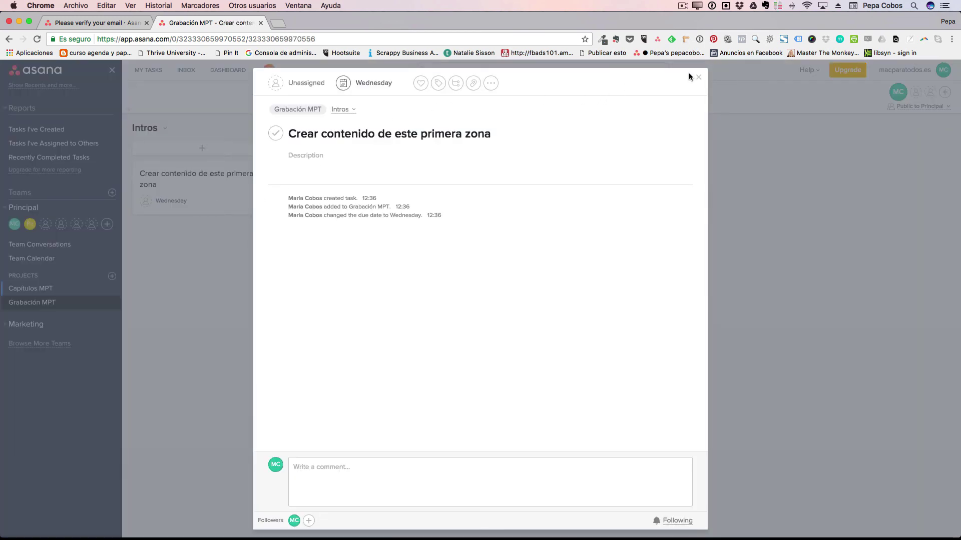
left_click(698, 77)
left_click(197, 179)
left_click(697, 77)
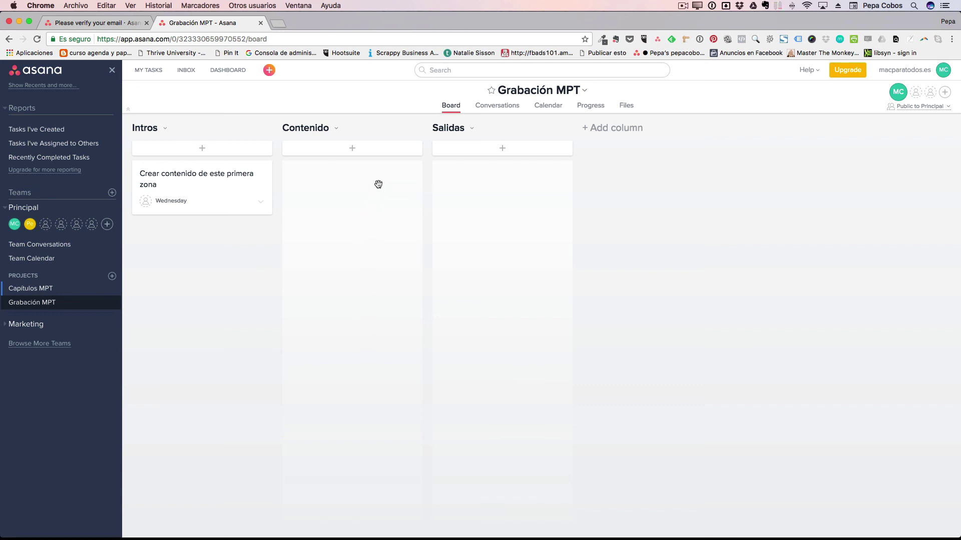
Add 'Crear el metraje correspondiente' under Contenido, then move it to Intros and the first-zone card to Salidas.
left_click(353, 148)
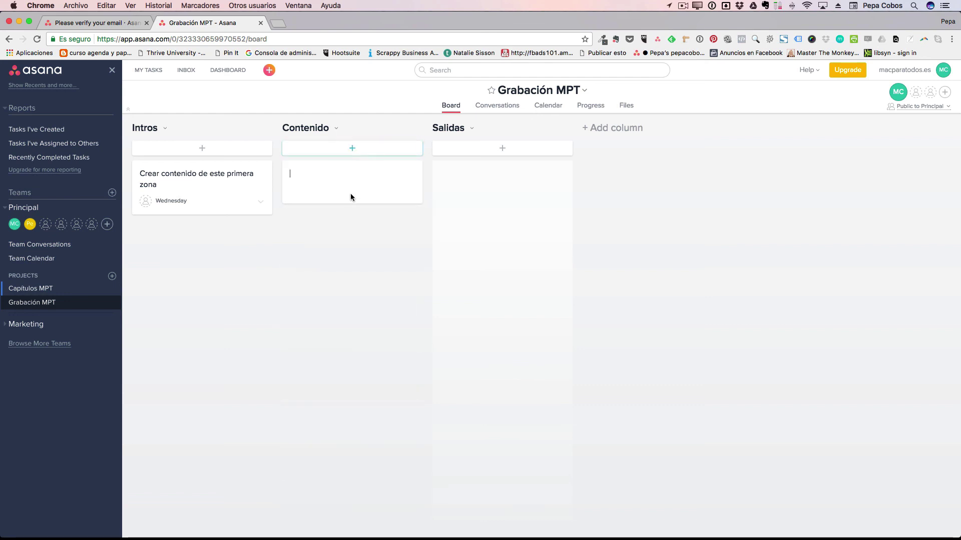
type("Crear el metra")
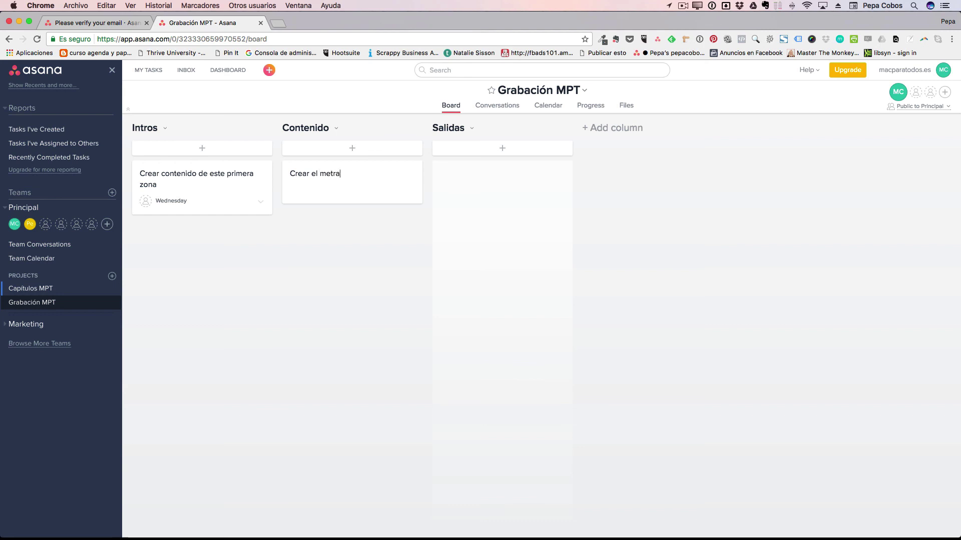
type("je correspondiente")
left_click(349, 271)
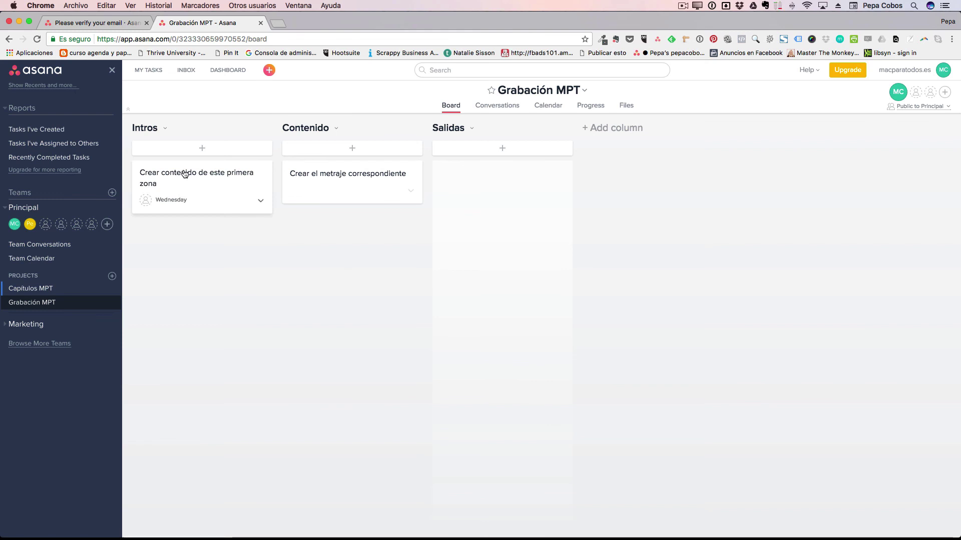
left_click_drag(185, 174, 491, 175)
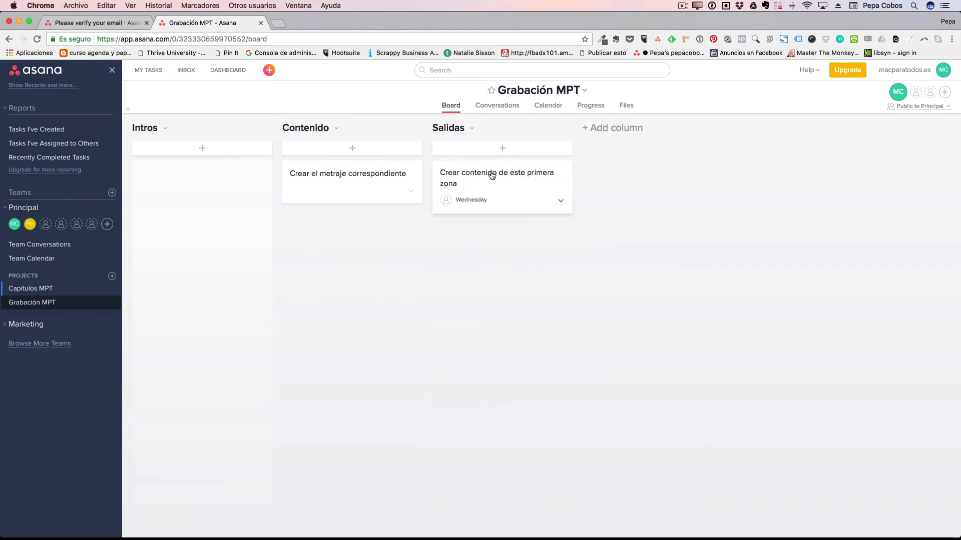
left_click_drag(298, 167, 191, 170)
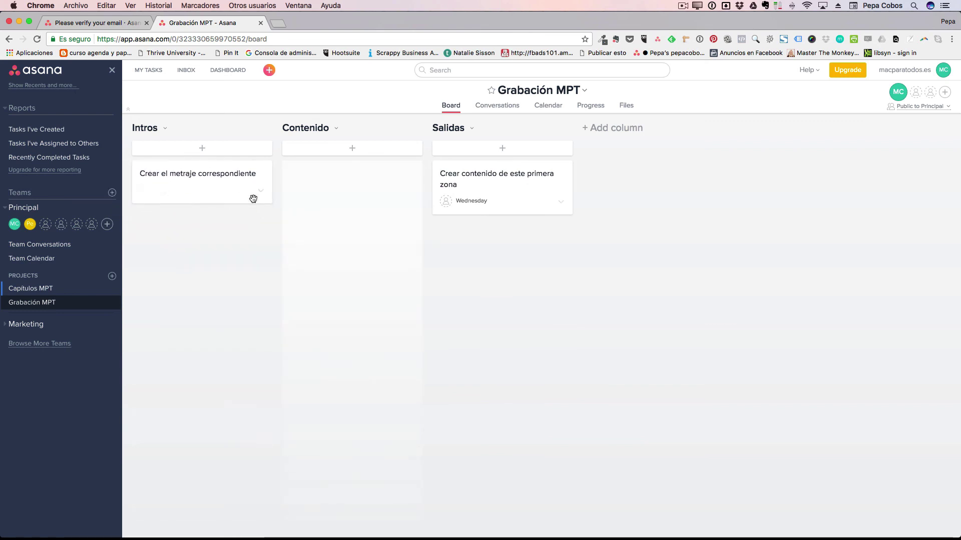